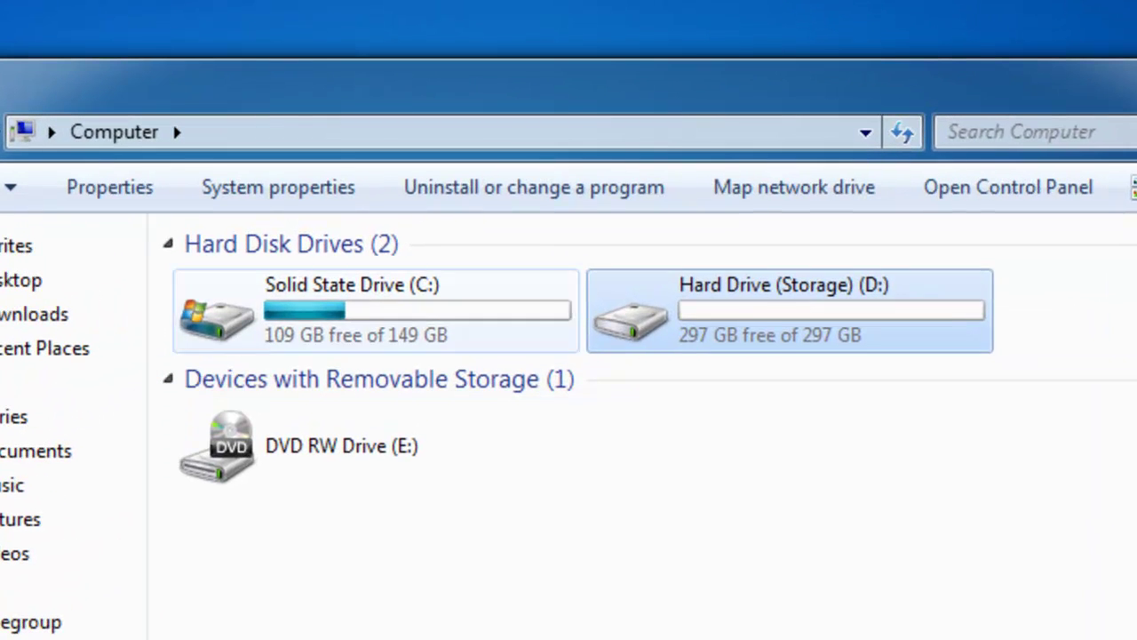
- Look over drives C: and D:, the Documents, Music, Pictures and Videos libraries, and the Downloads folder
click(375, 310)
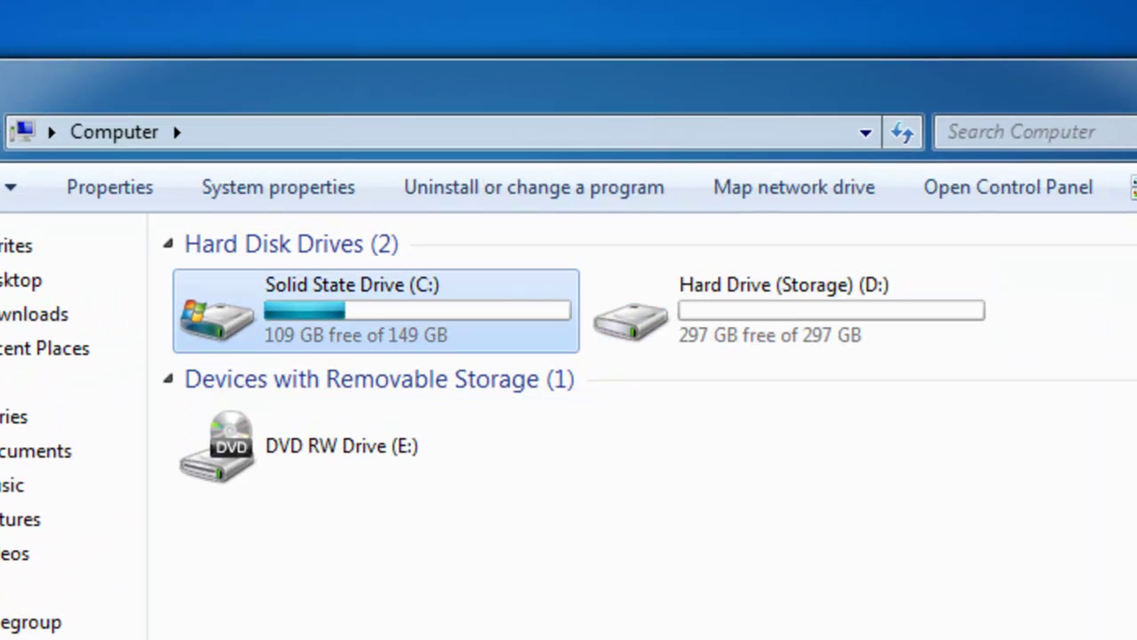
click(789, 310)
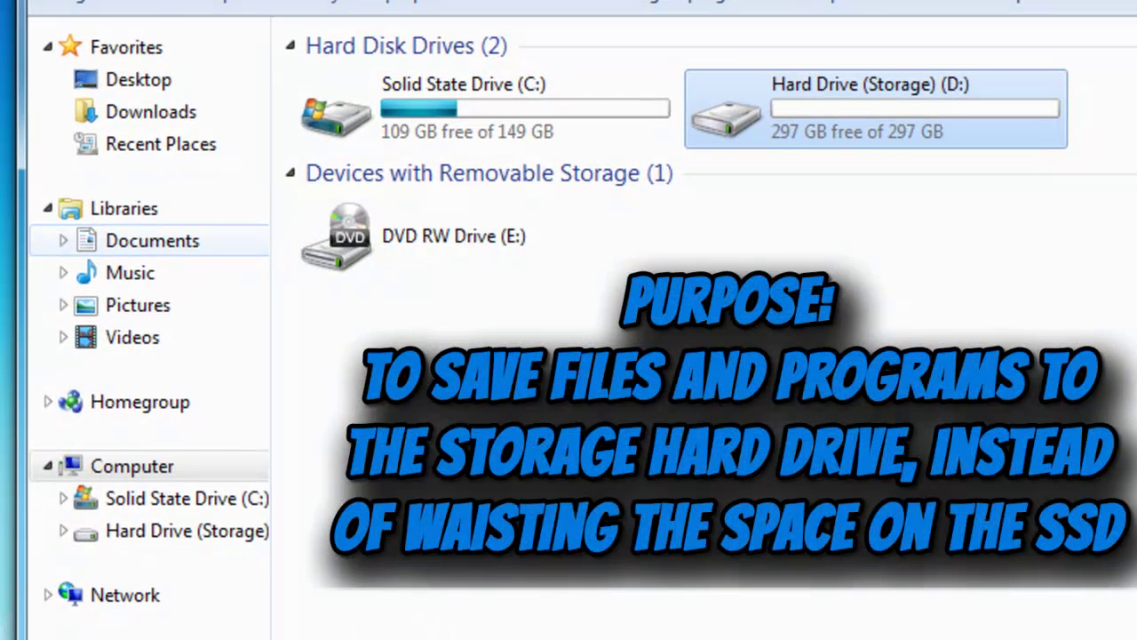
click(152, 239)
click(130, 272)
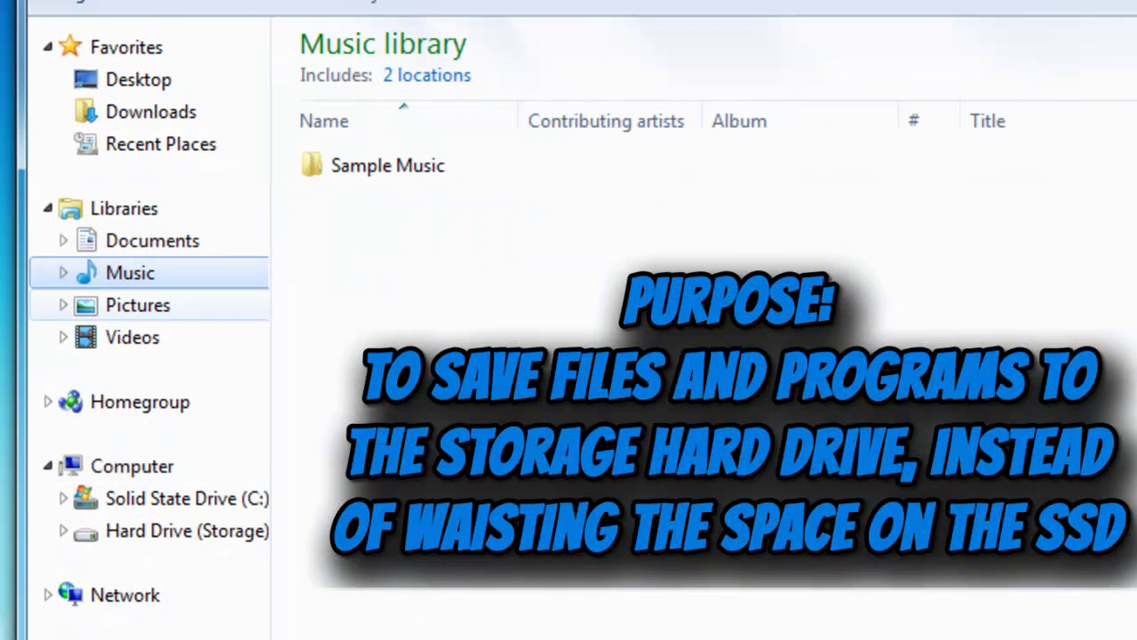
click(137, 304)
click(133, 336)
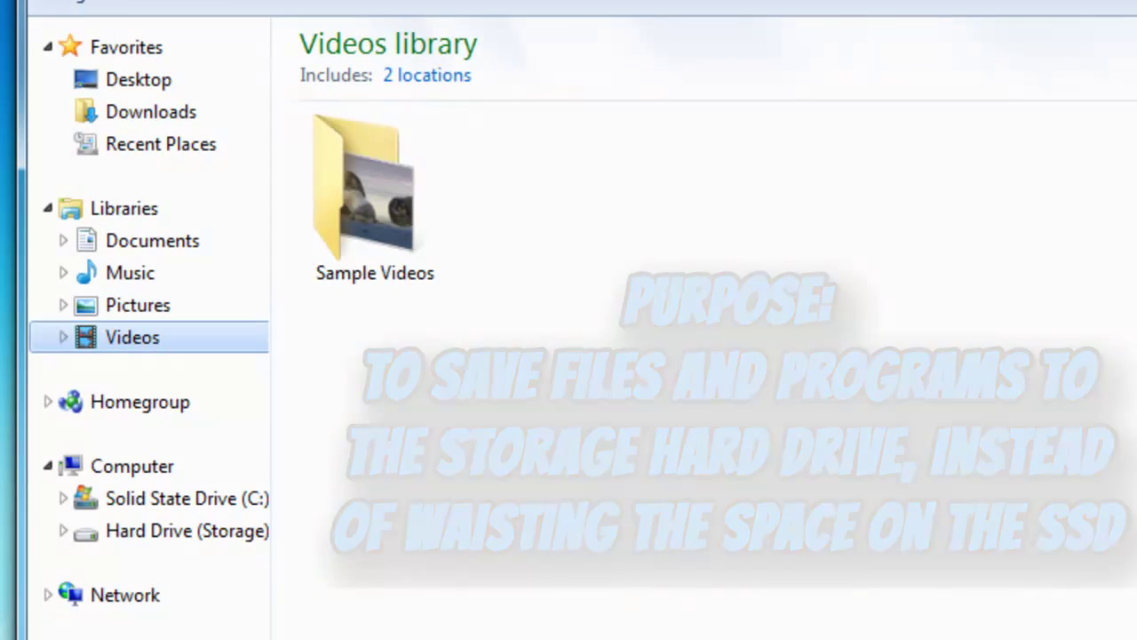
click(151, 111)
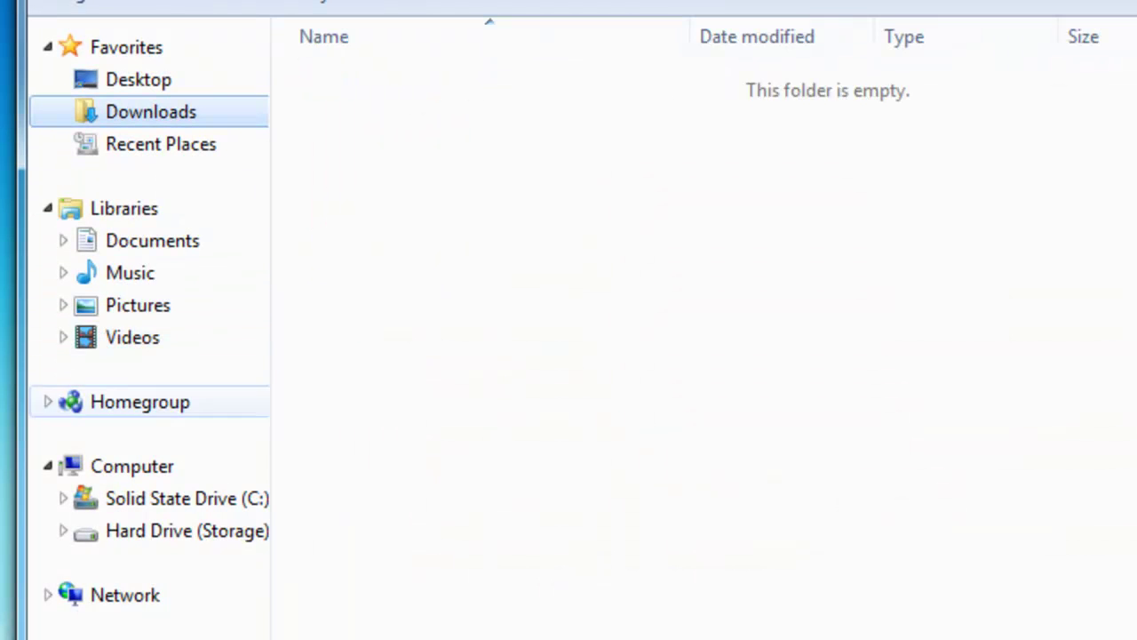
click(131, 465)
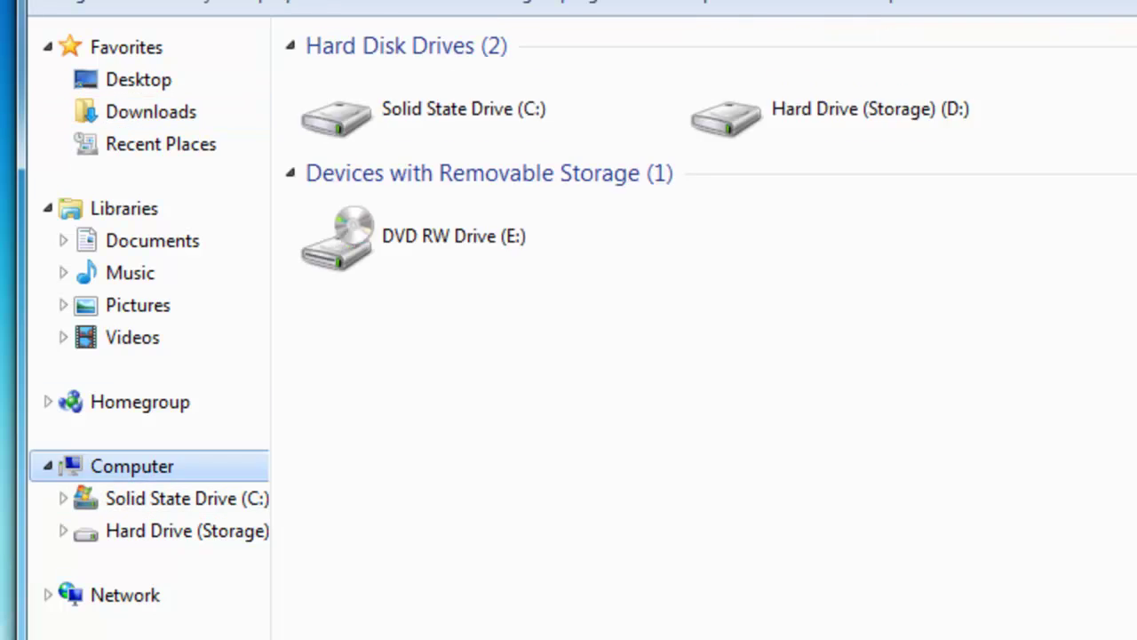
click(875, 108)
click(486, 108)
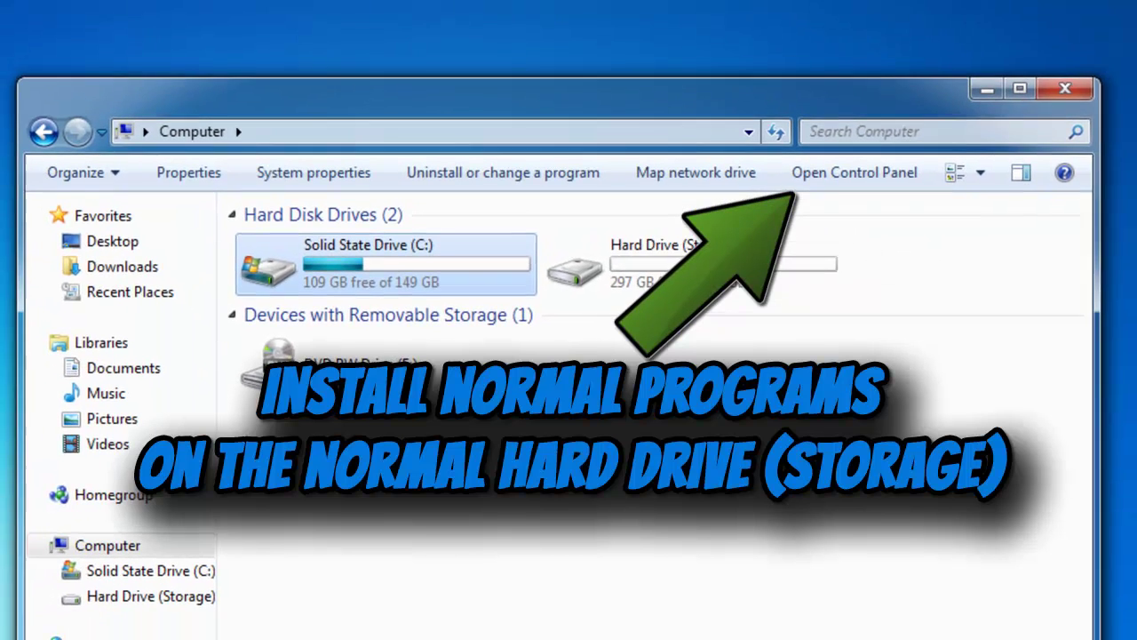
- Open Hard Drive (Storage) (D:) and examine its Program Files and Program Files (x86) folders
double_click(639, 263)
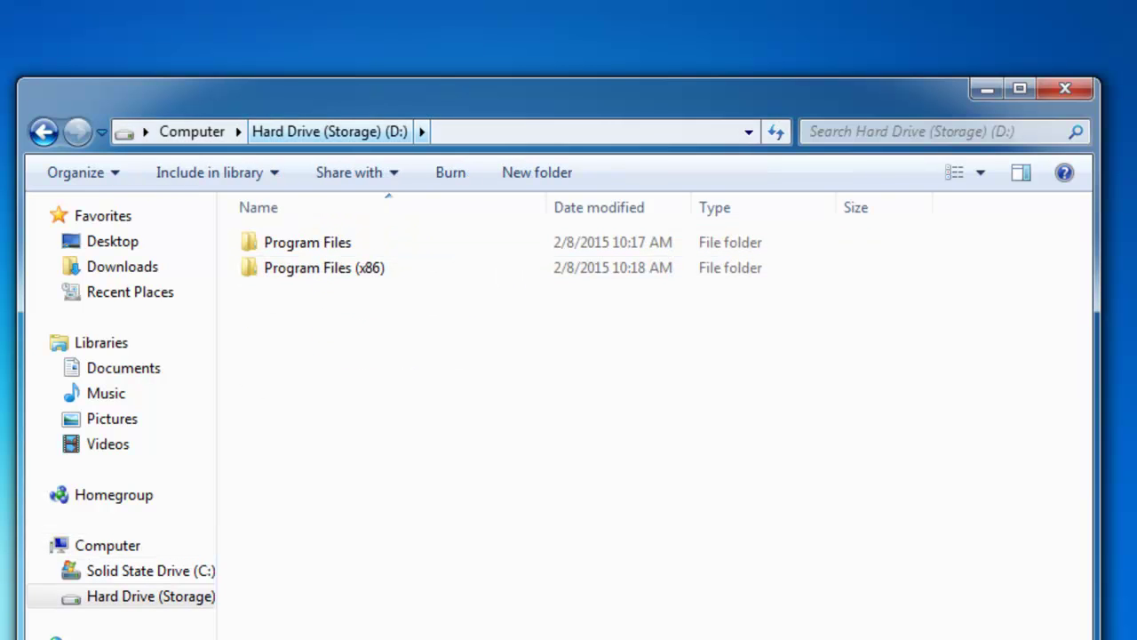
click(323, 268)
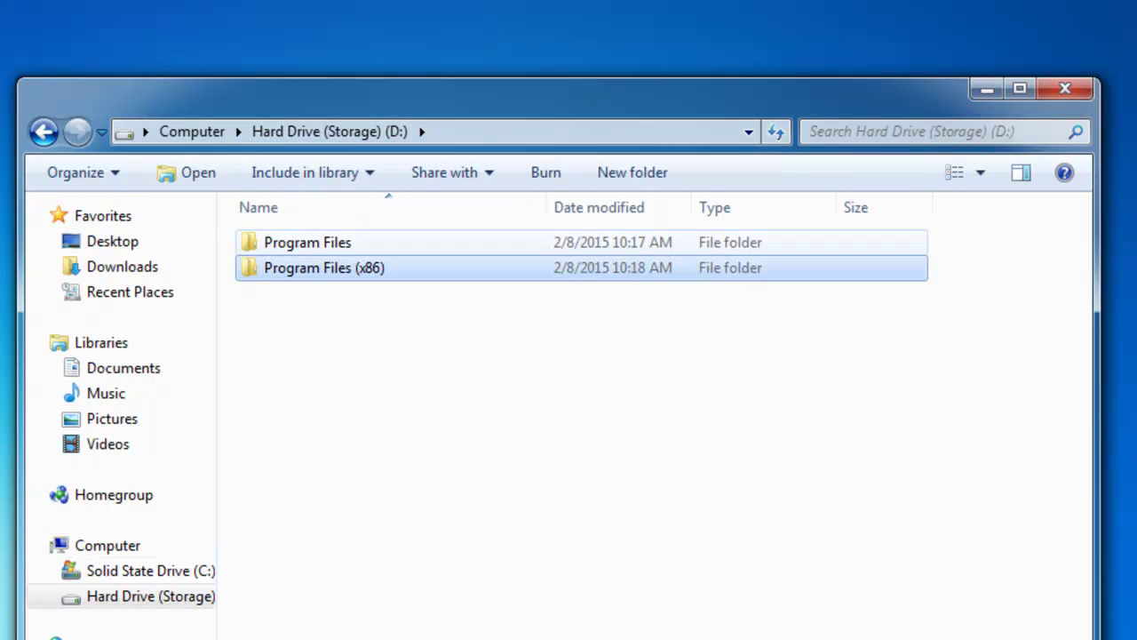
click(307, 241)
ctrl+click(307, 242)
click(323, 268)
click(299, 242)
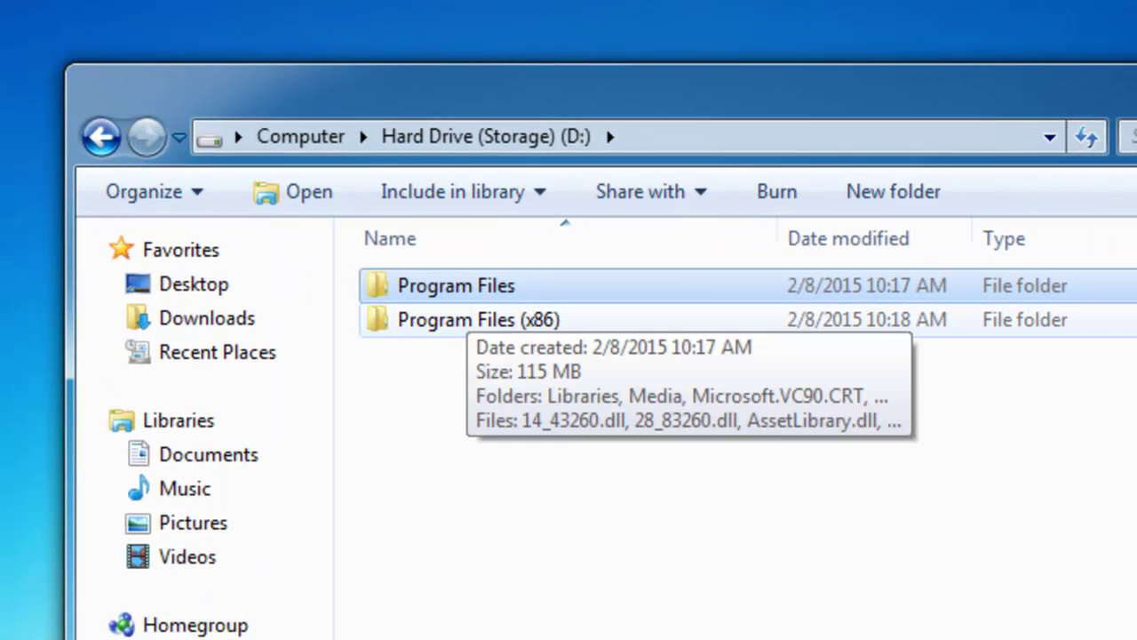
click(470, 319)
click(466, 285)
click(470, 319)
click(467, 285)
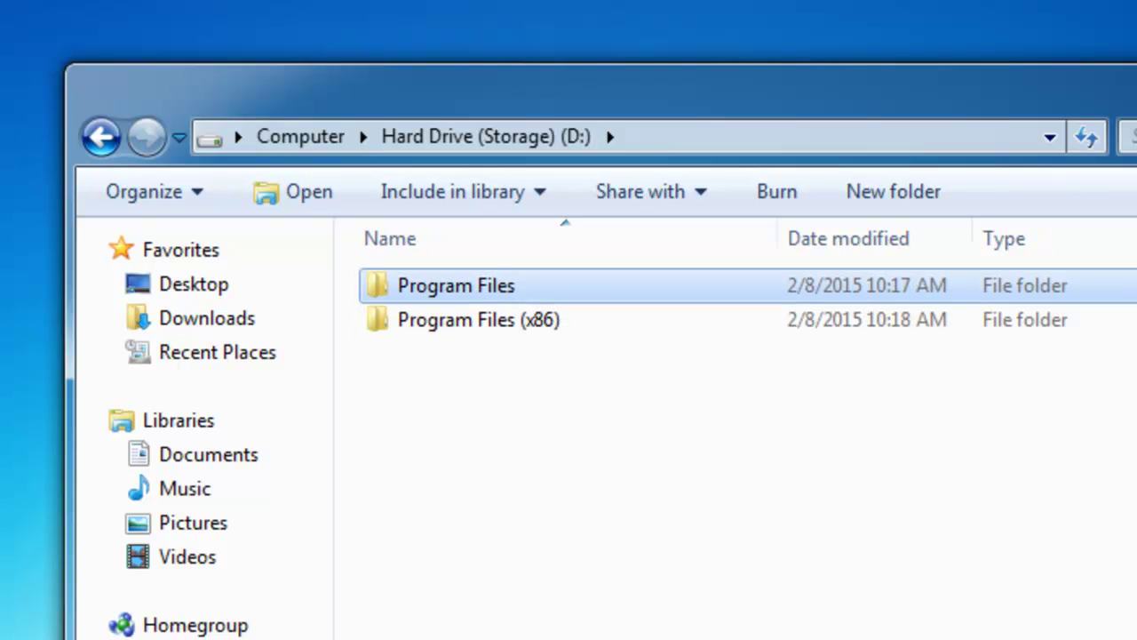
click(470, 318)
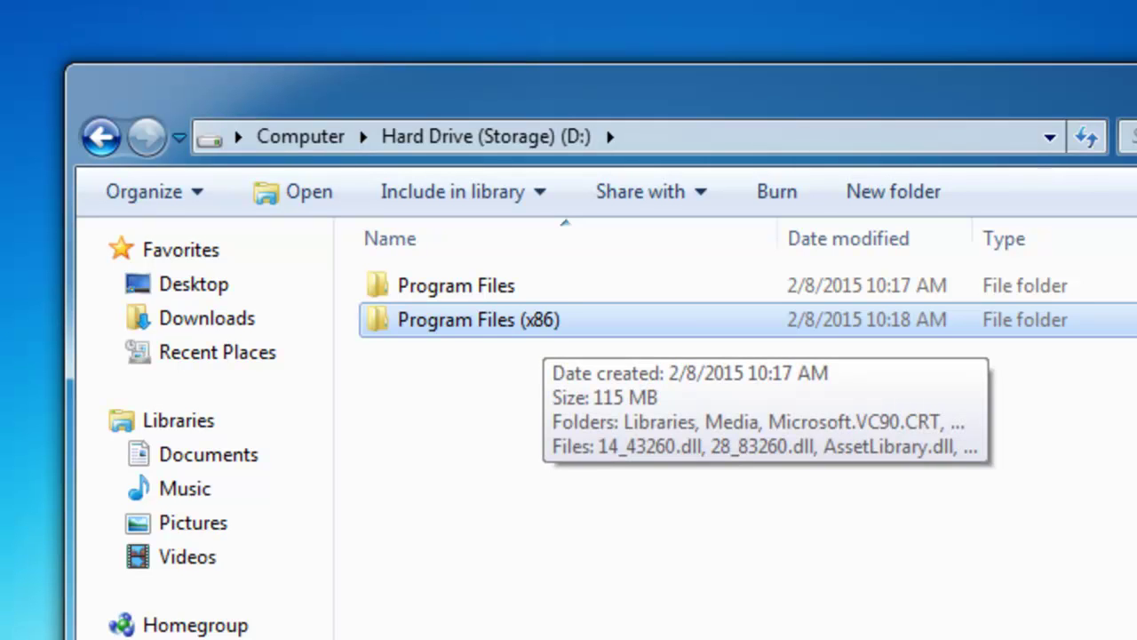
click(466, 285)
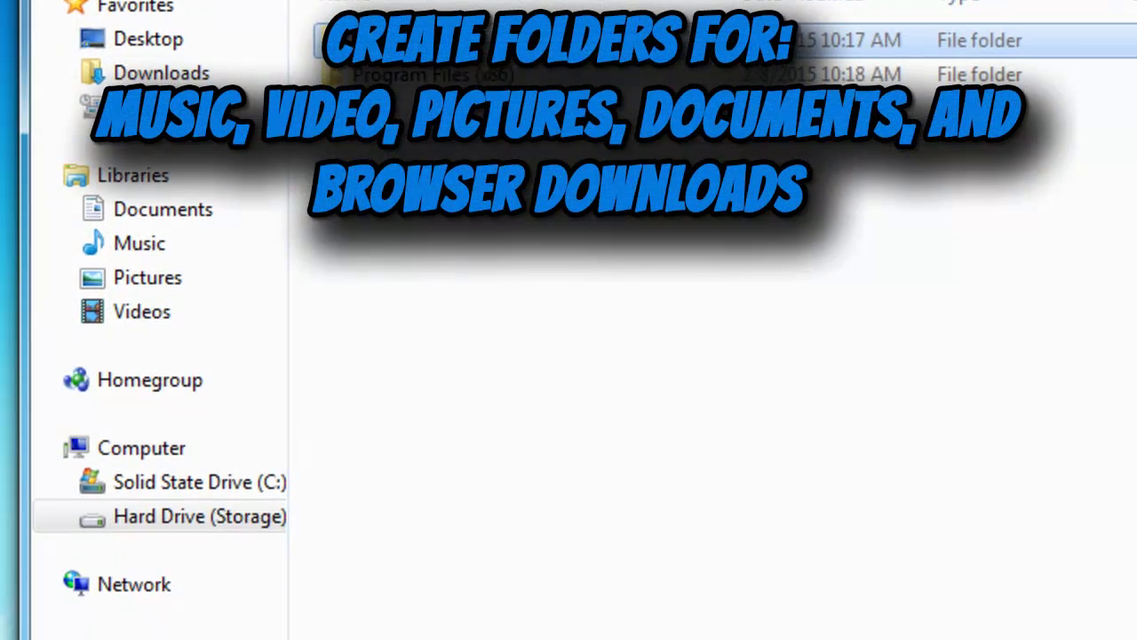
click(622, 133)
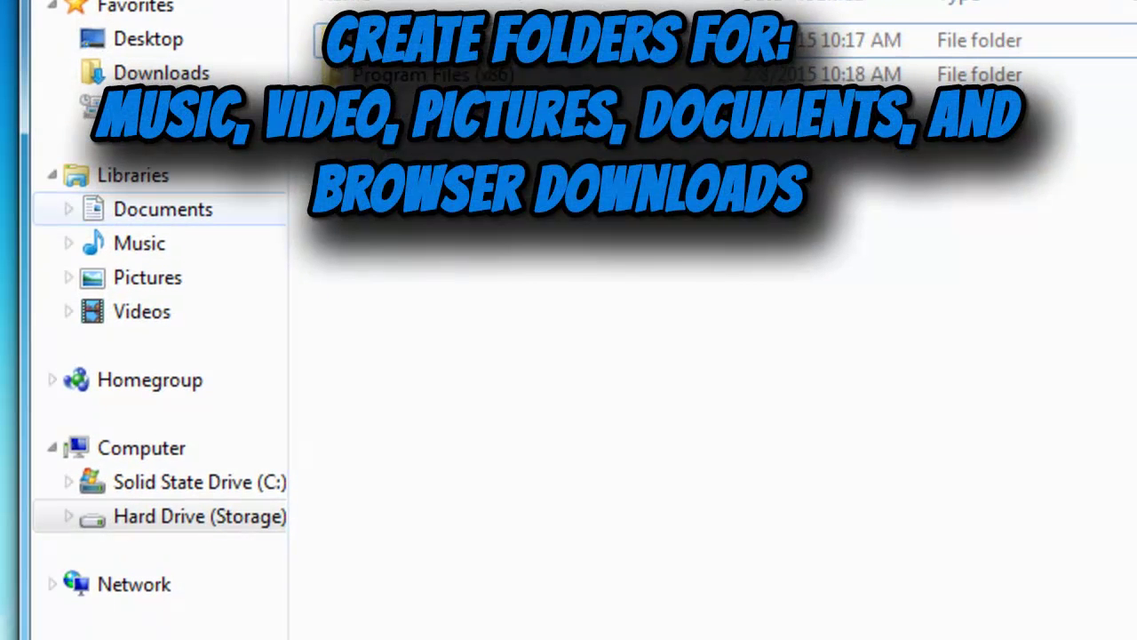
right_click(432, 206)
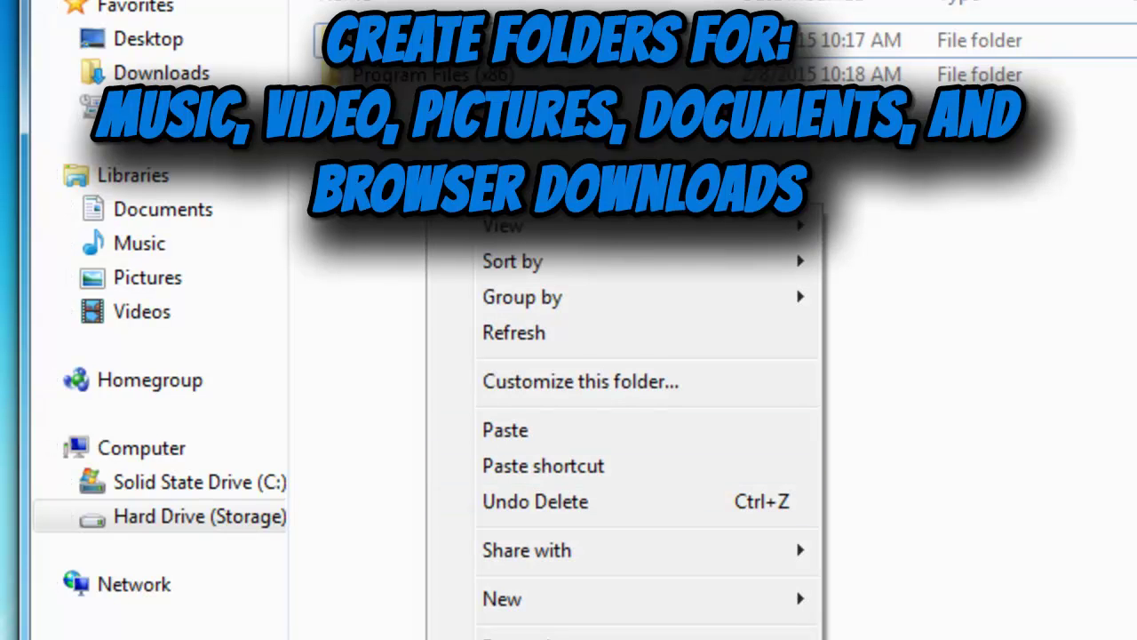
key(Escape)
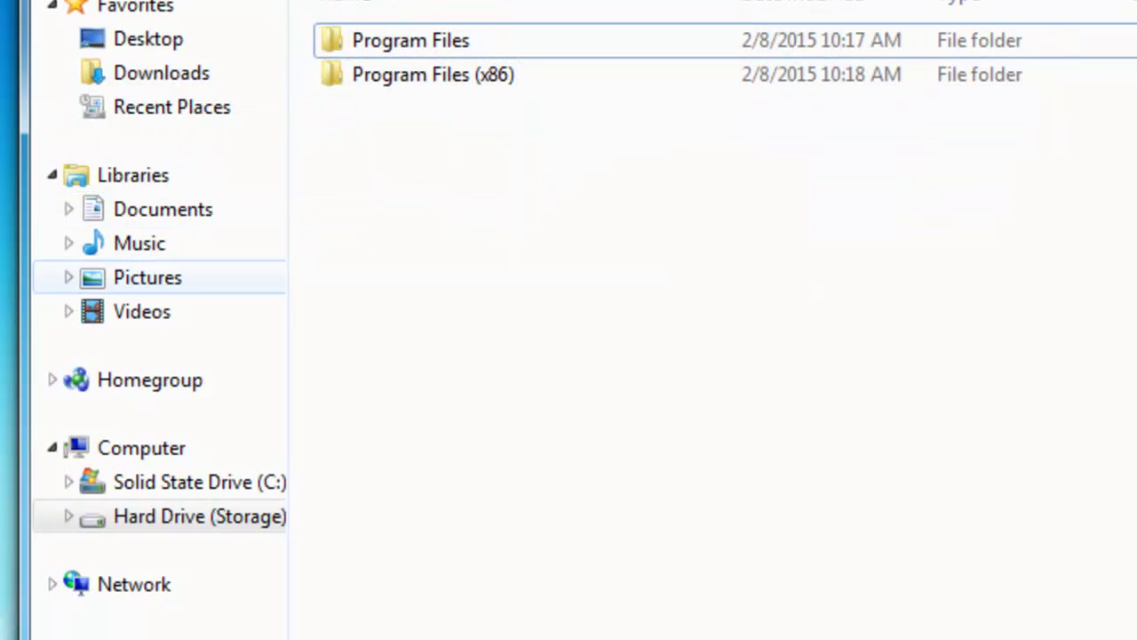
- Create a new folder named Pictures at the root of Hard Drive (Storage) (D:)
right_click(406, 211)
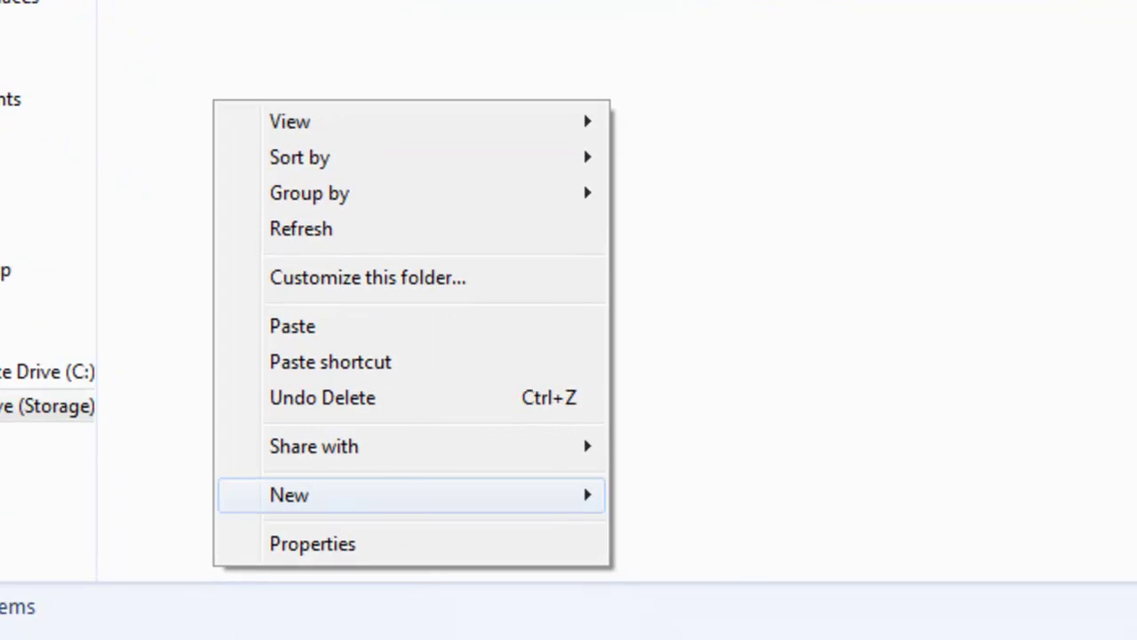
mouse_move(444, 495)
click(685, 492)
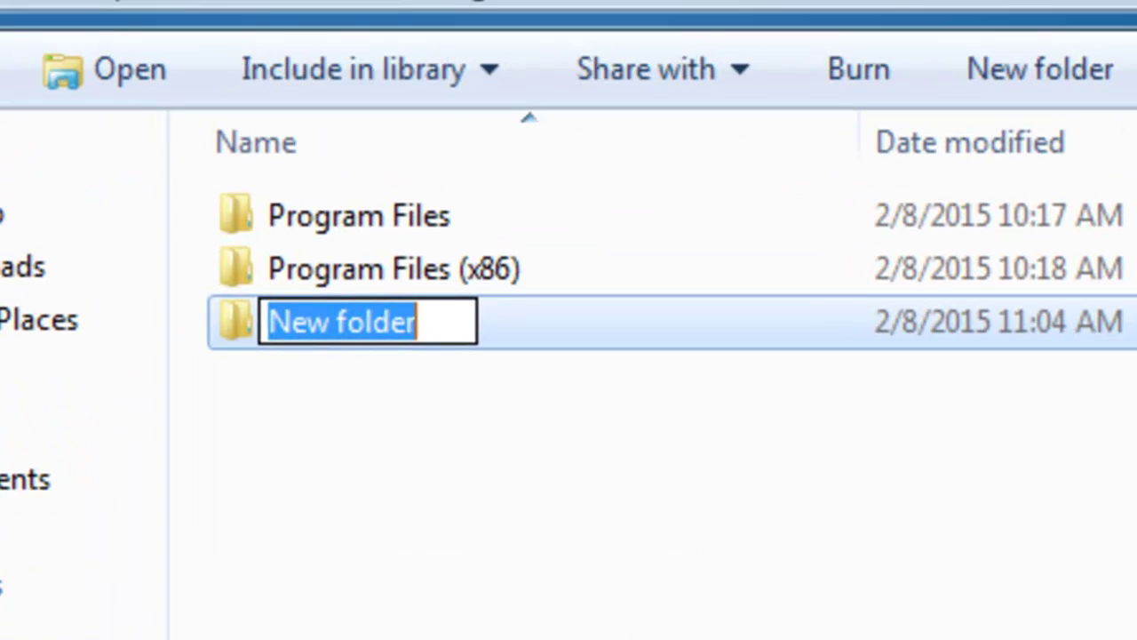
text(Pictures)
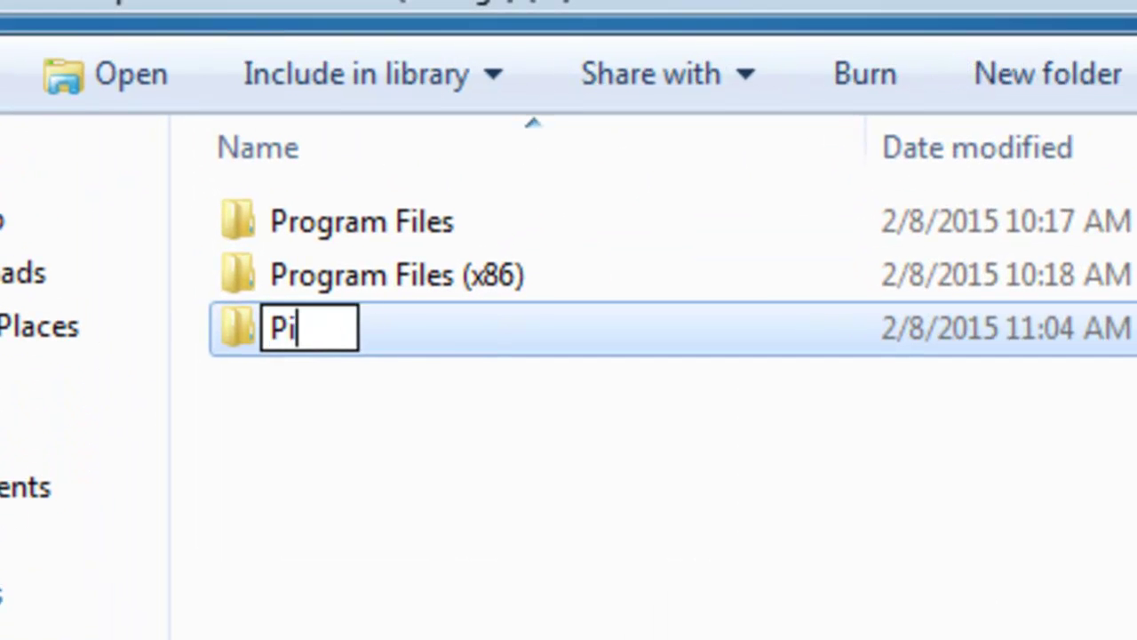
key(Return)
- Create two more folders named Music and Videos at the root of drive D:
right_click(790, 639)
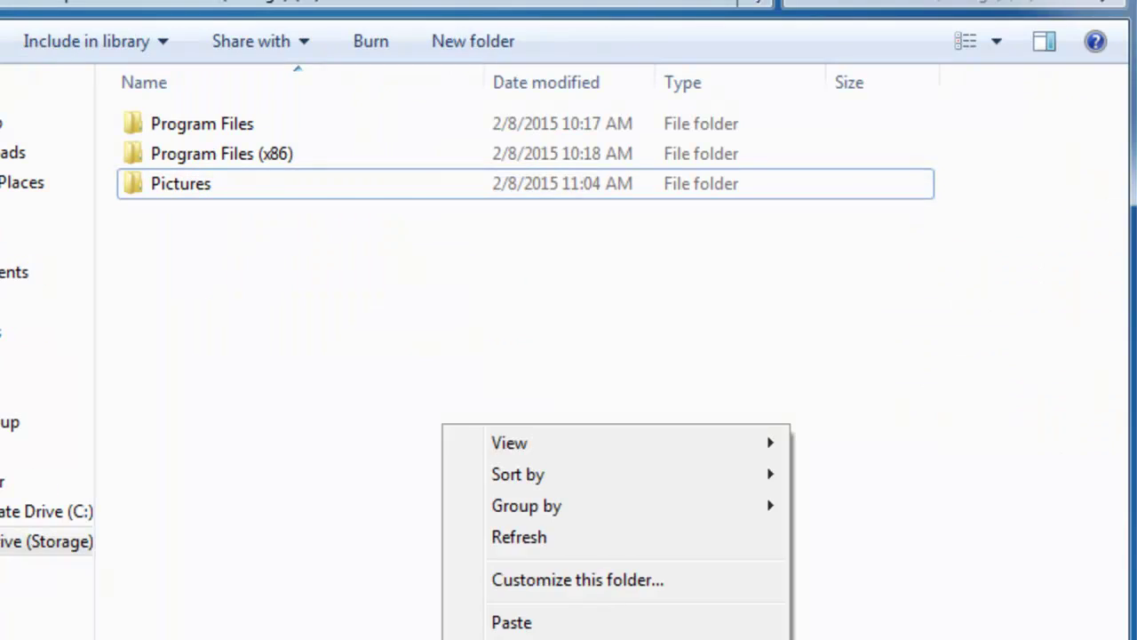
mouse_move(533, 639)
click(844, 507)
text(Music)
key(Return)
right_click(357, 275)
click(769, 628)
text(Videos)
key(Return)
- Create folders named Documents and Browser Downloads at the root of drive D:
right_click(439, 444)
click(844, 527)
text(Documents)
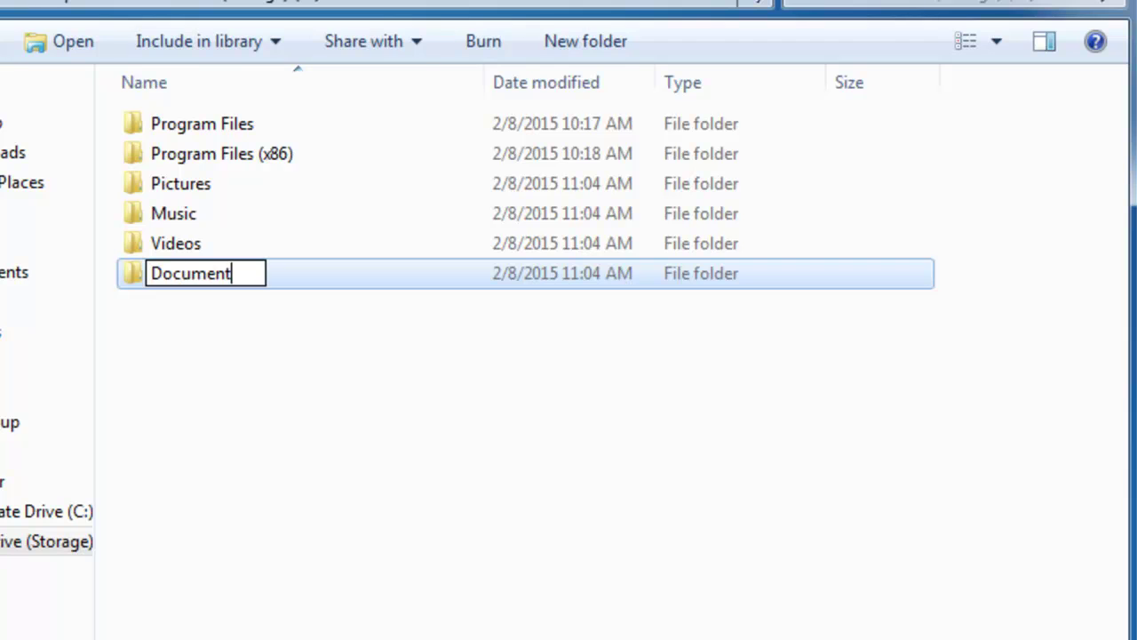
key(Return)
right_click(474, 435)
click(857, 518)
text(Browser Downloads)
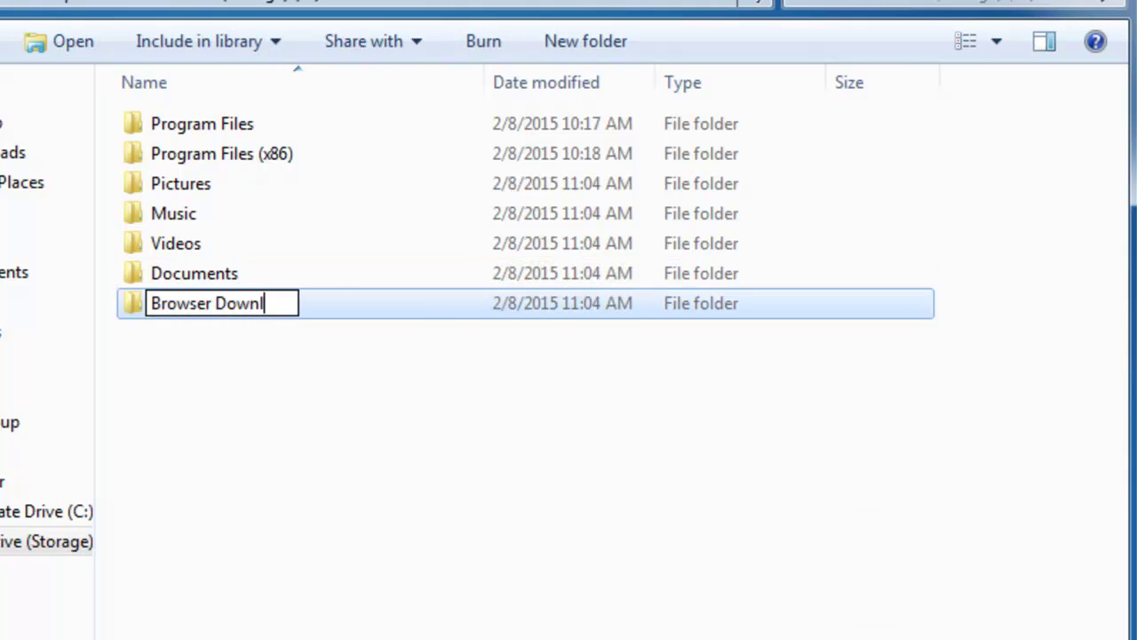
key(Return)
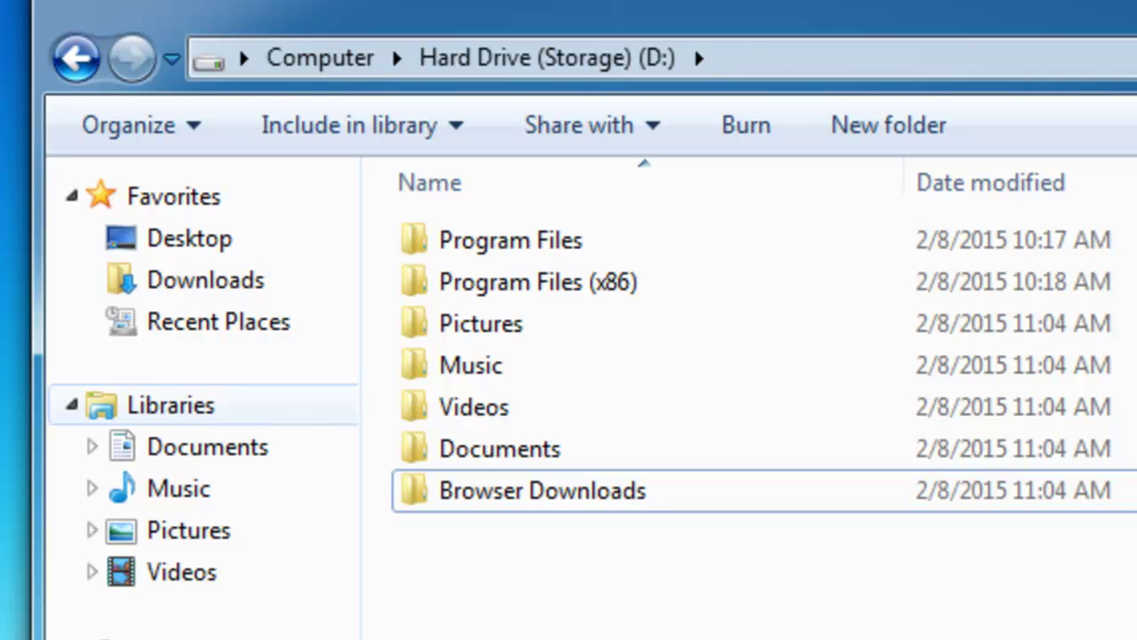
- Remove the Public Documents and My Documents locations from the Documents library
click(206, 446)
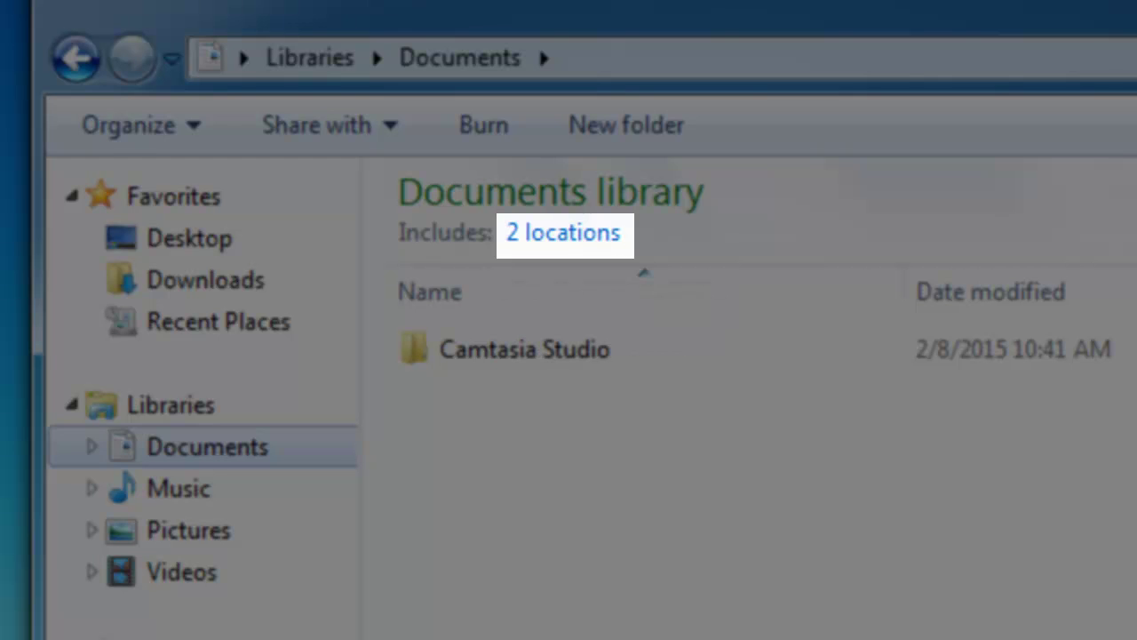
click(563, 231)
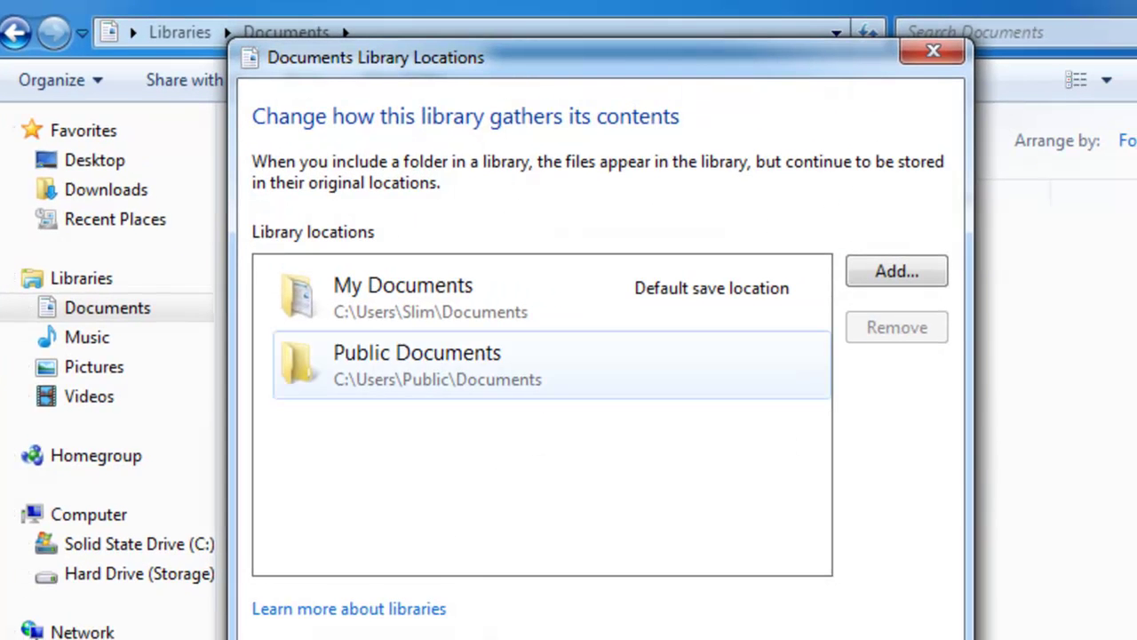
click(470, 395)
click(988, 359)
click(552, 297)
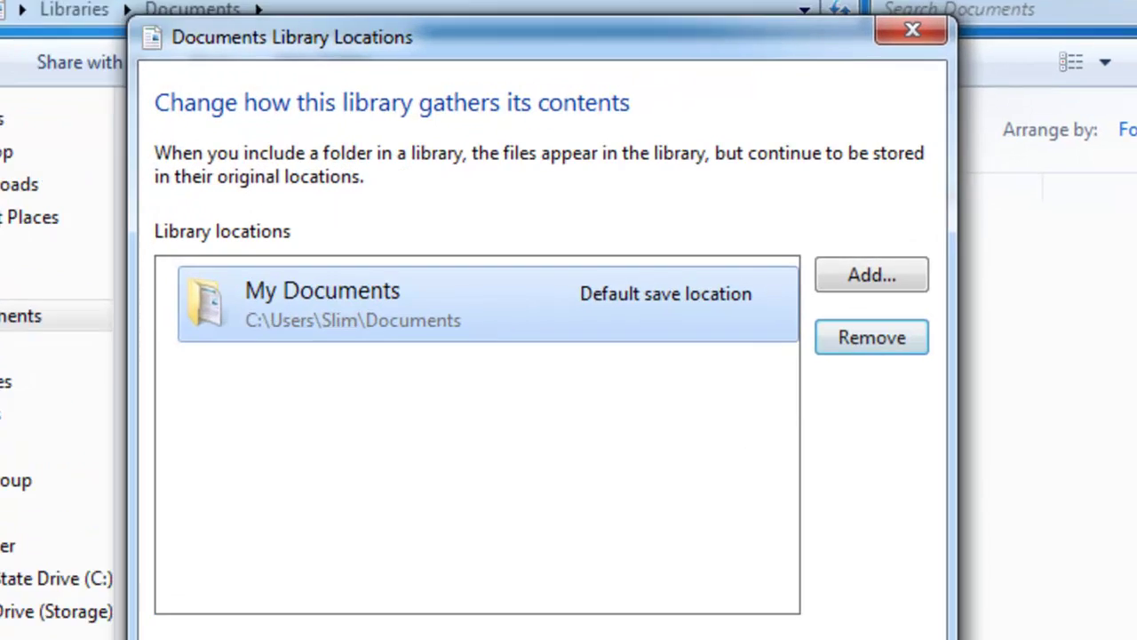
click(896, 327)
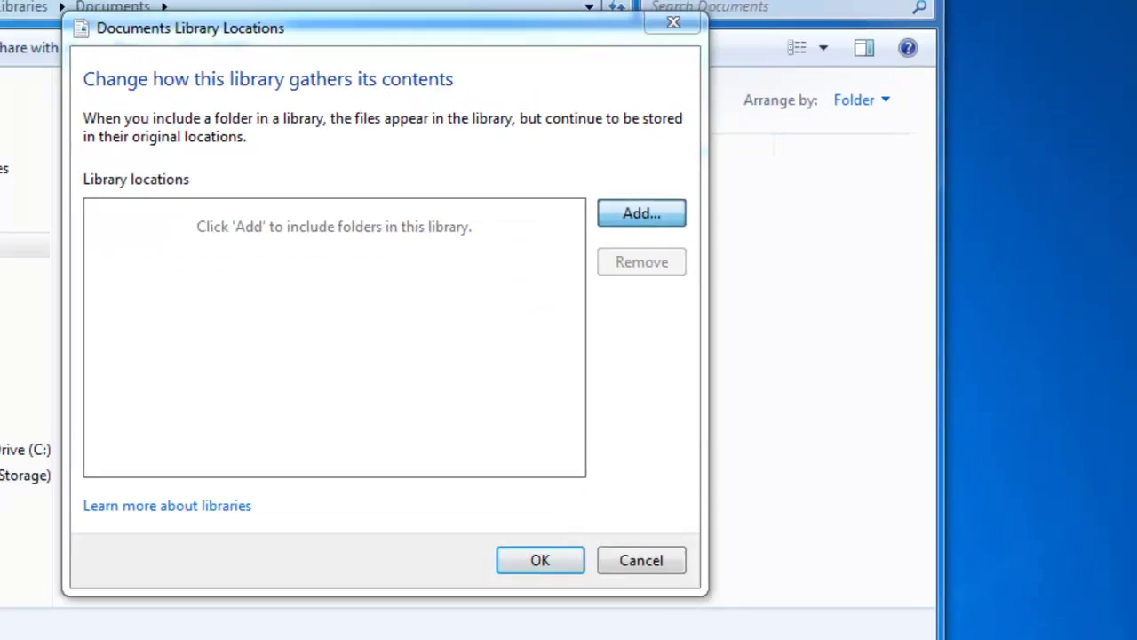
- Include the Documents folder from Hard Drive (Storage) (D:) in the Documents library and save the library locations
click(583, 318)
drag(309, 266, 309, 379)
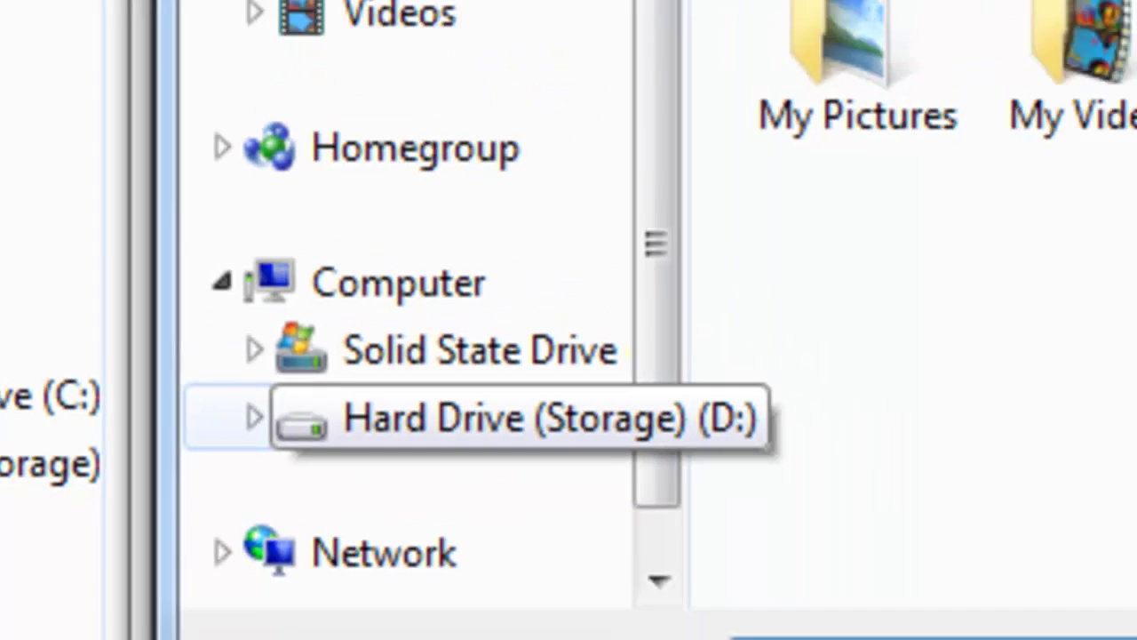
click(498, 409)
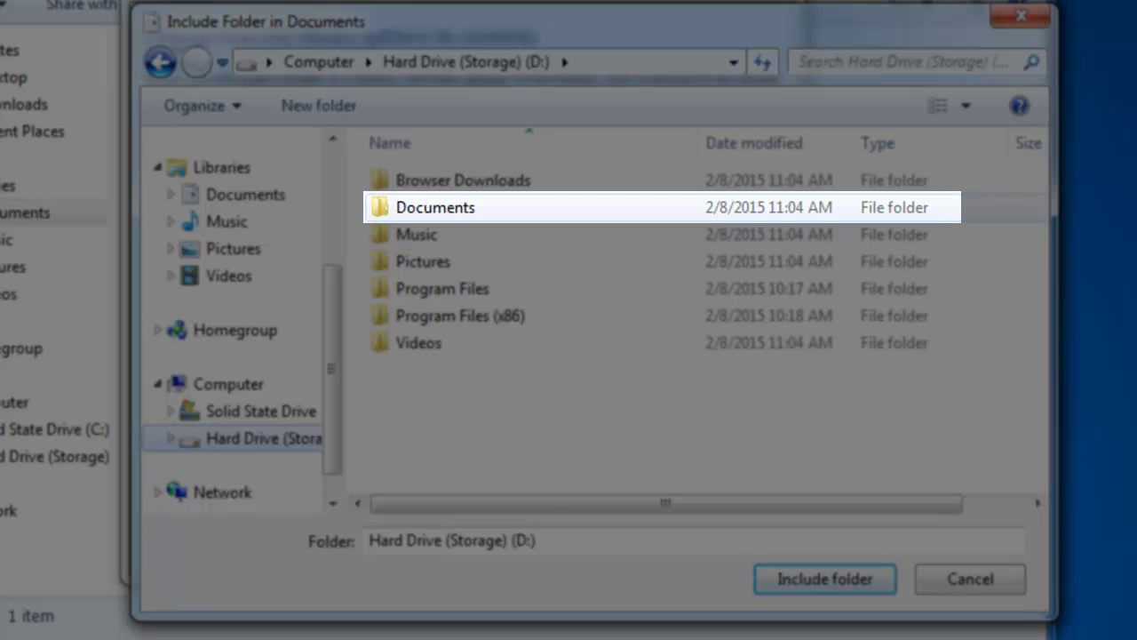
click(435, 207)
click(824, 578)
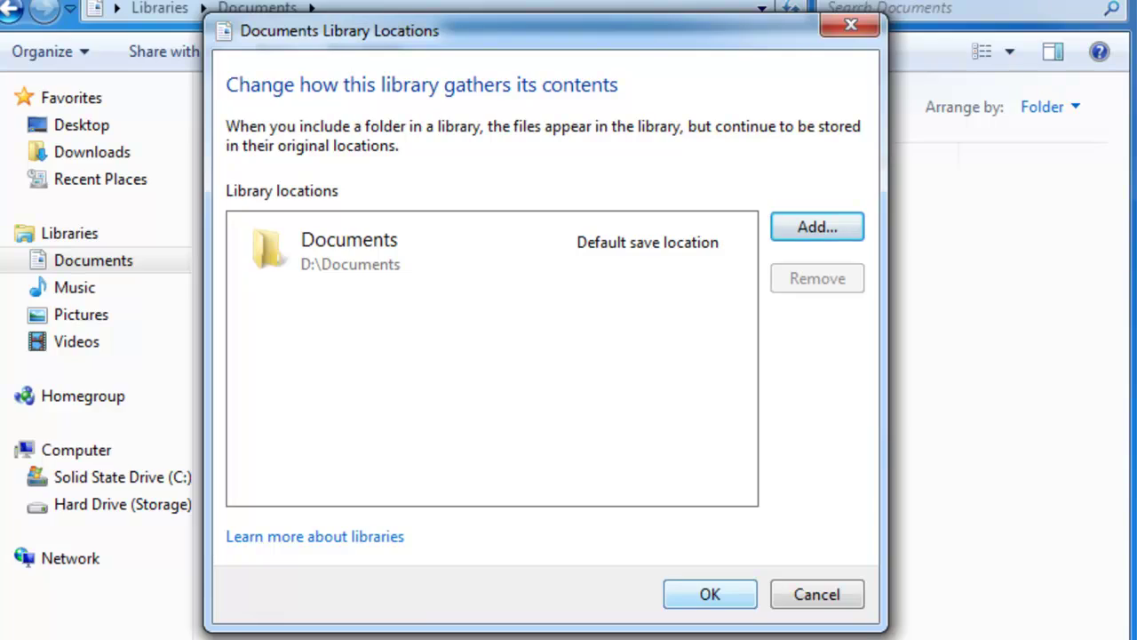
click(709, 594)
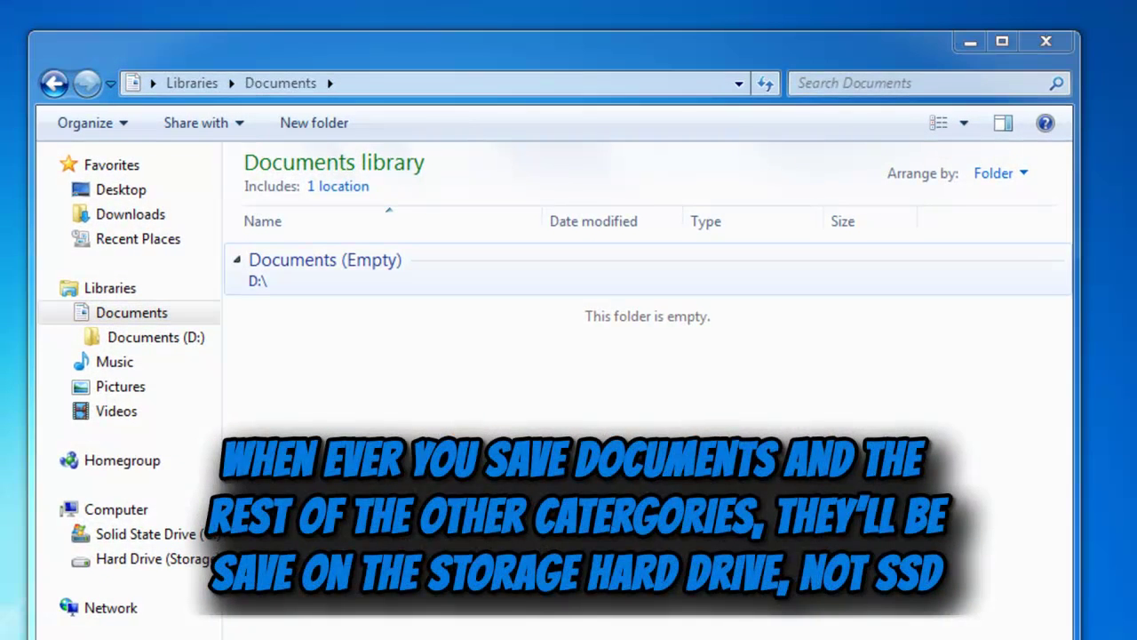
- View the storage and solid state drives in a separate Computer window, and close that window
key(super)
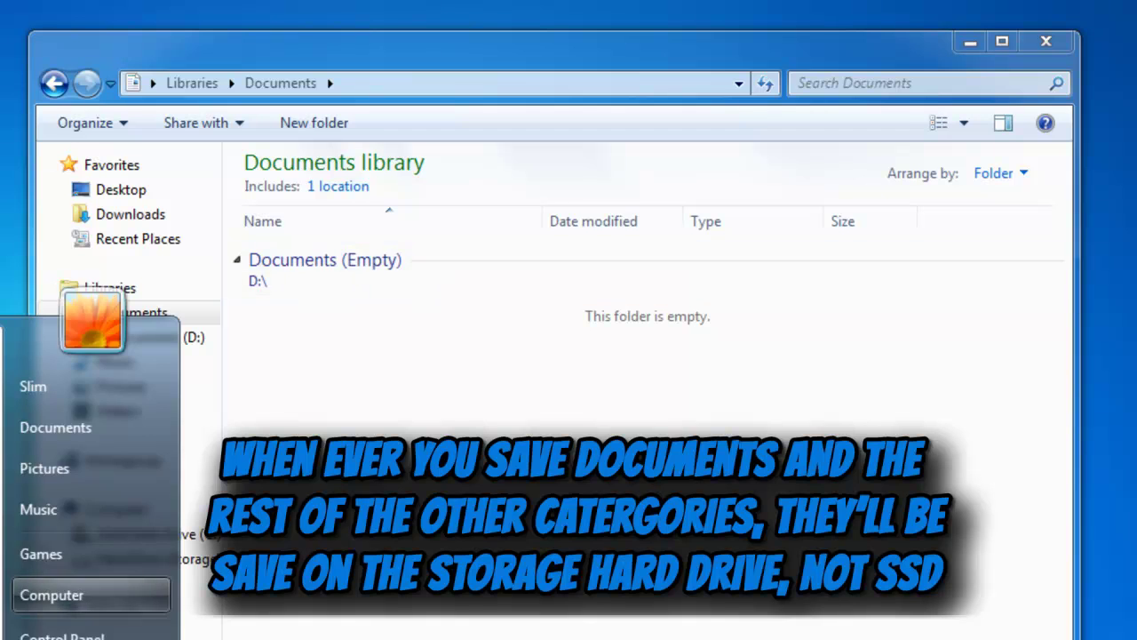
click(89, 594)
click(714, 241)
click(416, 241)
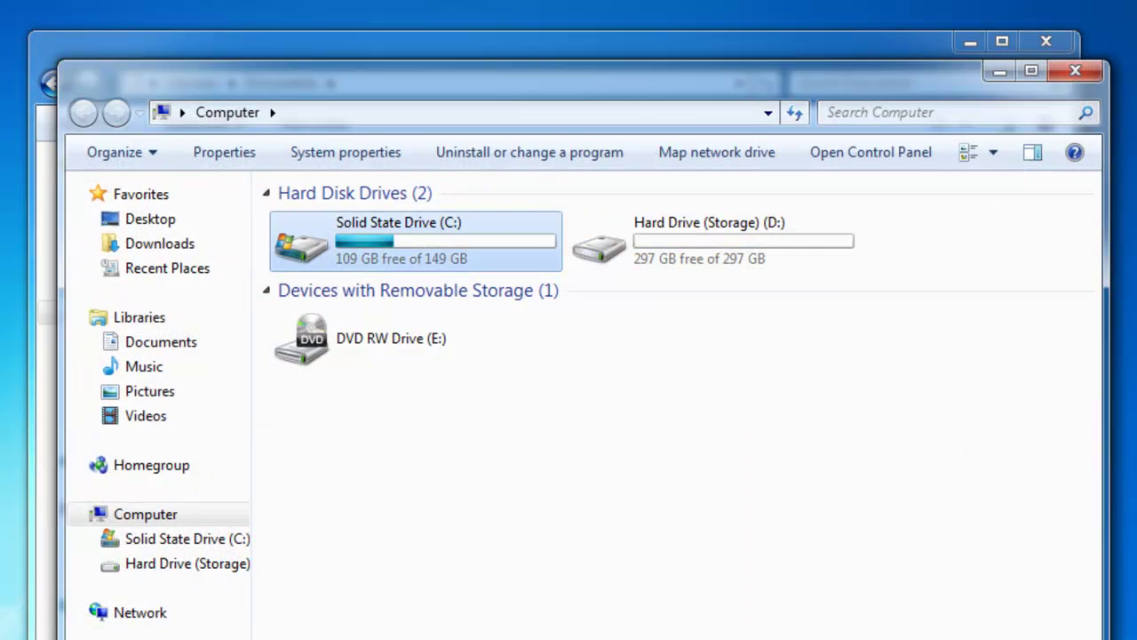
click(1075, 70)
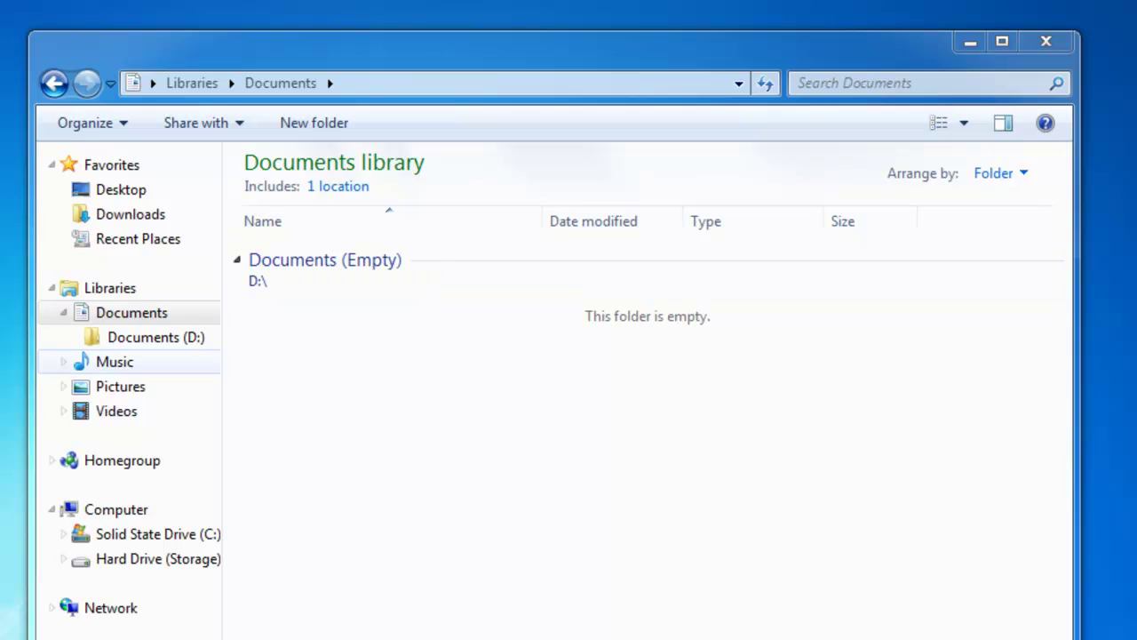
- Replace both locations of the Music library with the Music folder from Hard Drive (Storage) (D:) and save the library locations
click(115, 361)
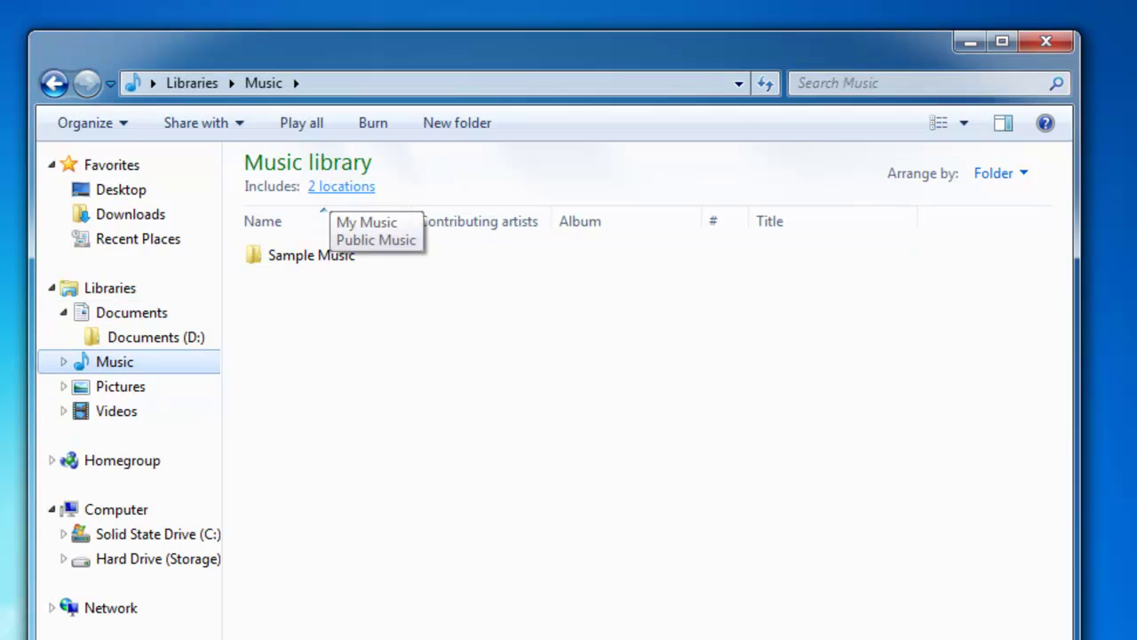
click(341, 185)
click(362, 350)
click(790, 327)
click(790, 282)
click(355, 542)
click(503, 333)
click(871, 636)
click(690, 615)
- Replace the Pictures library's default locations with the Pictures folder from Hard Drive (Storage) (D:) and save the library locations
click(120, 411)
click(341, 185)
click(381, 362)
click(790, 327)
click(790, 282)
click(355, 542)
click(507, 356)
click(871, 636)
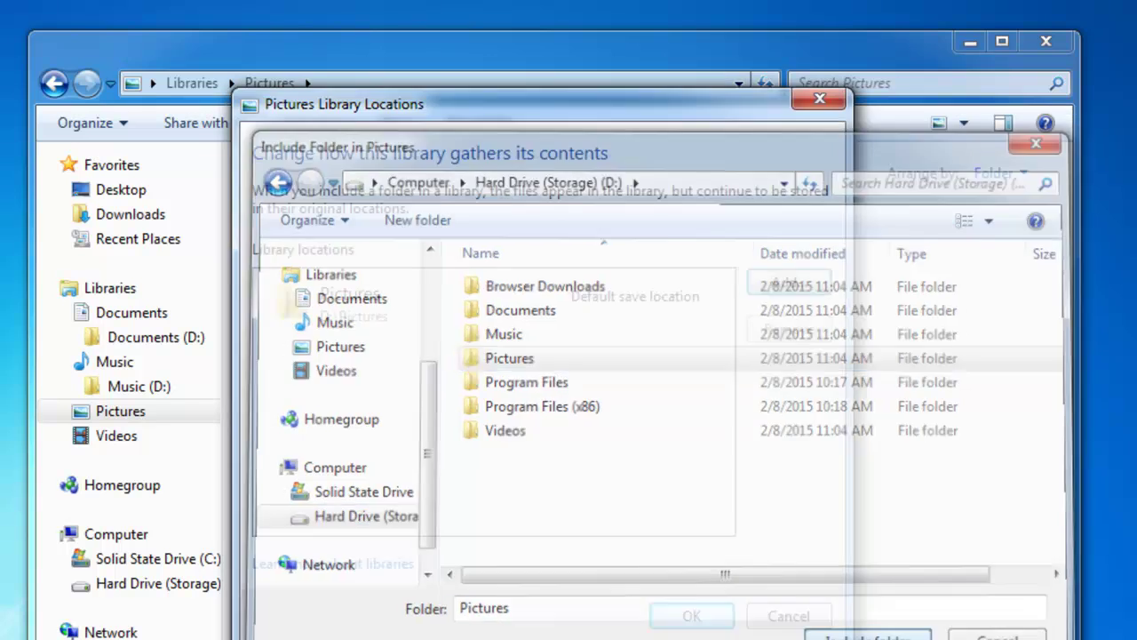
click(689, 615)
- Replace the Videos library's default locations with the Videos folder from Hard Drive (Storage) (D:) and save the library locations
click(117, 460)
click(341, 186)
click(371, 360)
click(790, 329)
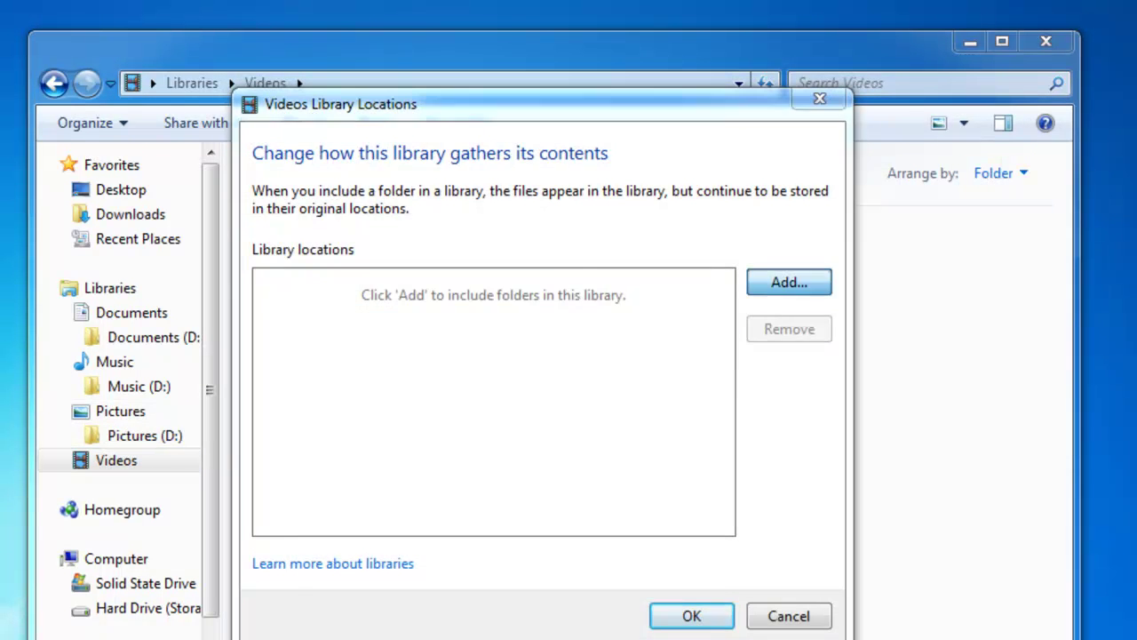
click(790, 282)
click(360, 517)
click(503, 430)
click(870, 636)
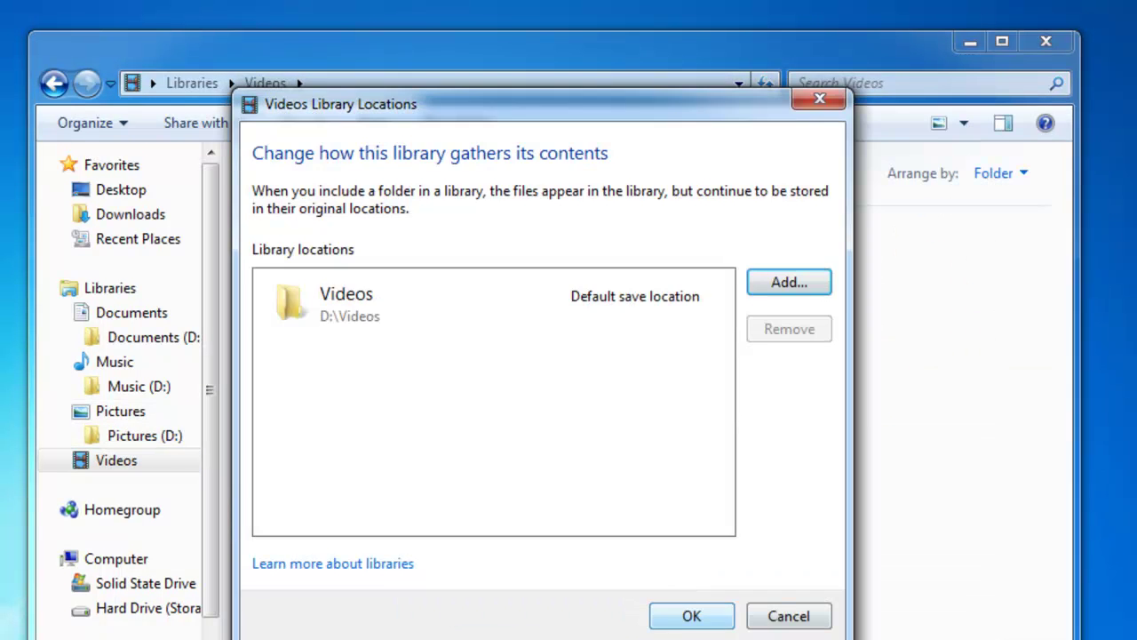
click(675, 615)
- Review the Documents, Pictures, Music and Videos libraries to check which folders on drive D: they include
click(110, 288)
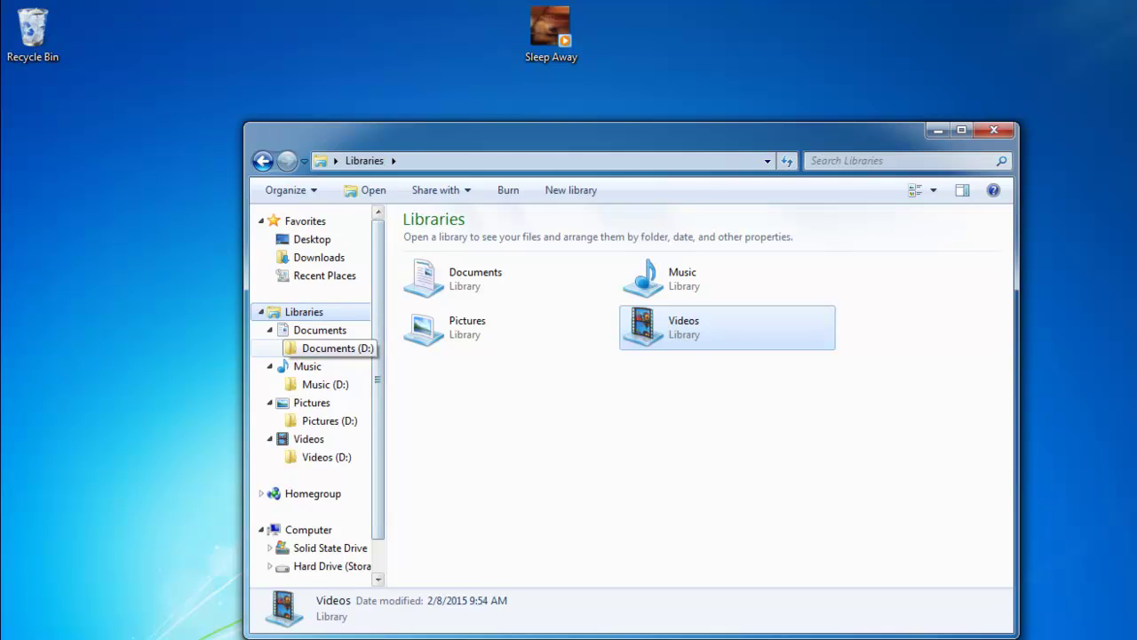
click(328, 347)
click(319, 330)
click(310, 402)
click(307, 366)
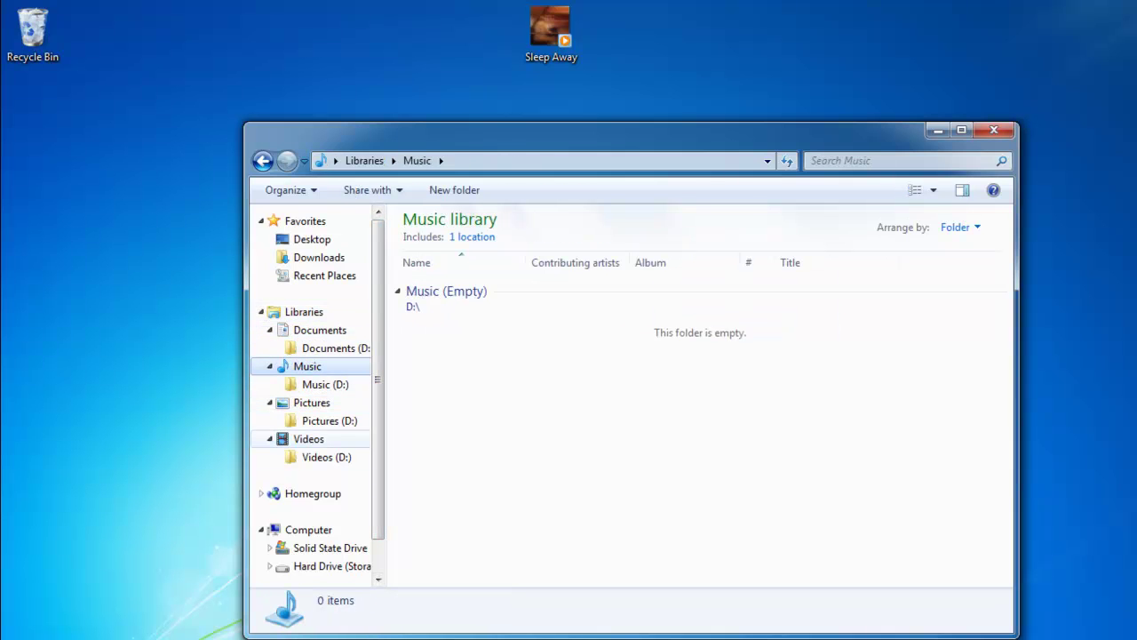
click(308, 438)
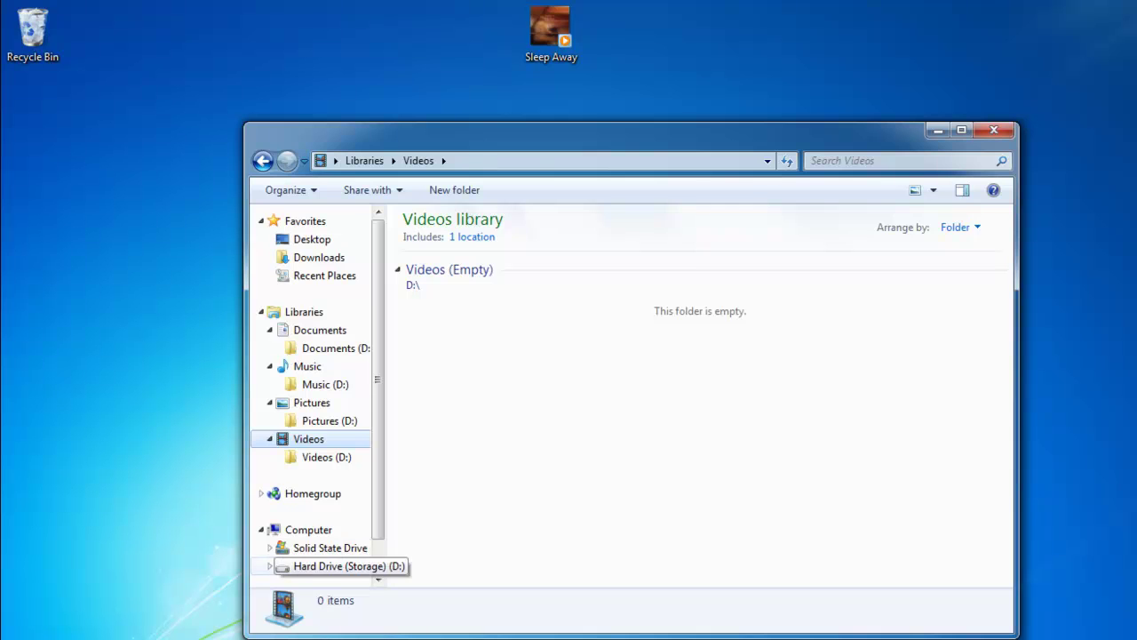
drag(377, 379, 378, 397)
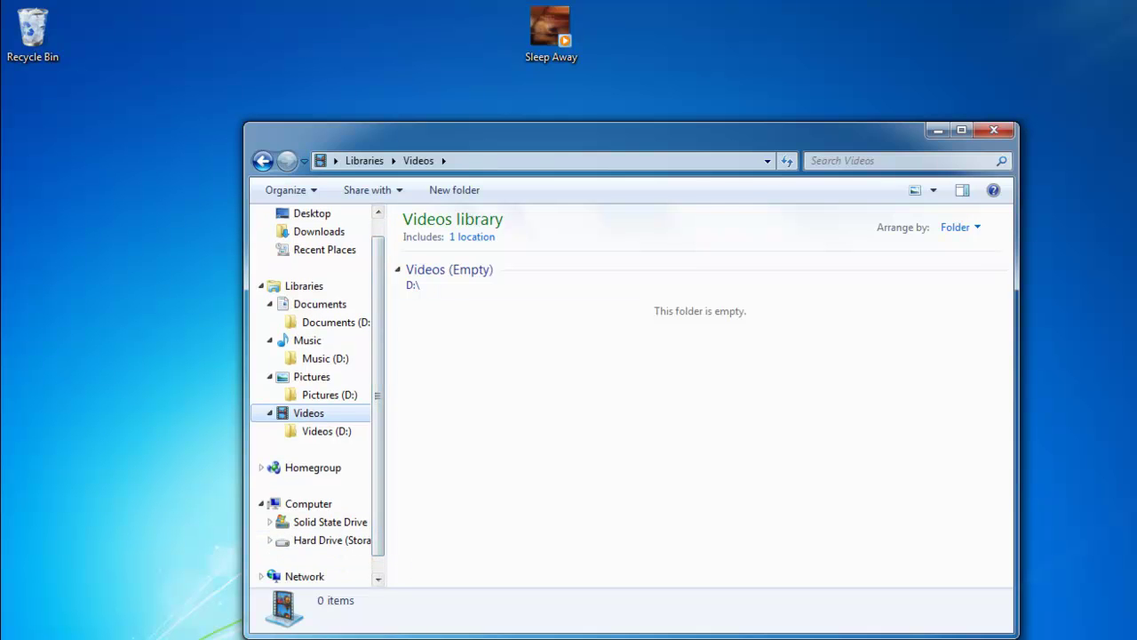
- Reposition the Sleep Away file on the desktop, copy it into the Music (D:) folder and open that folder
click(551, 34)
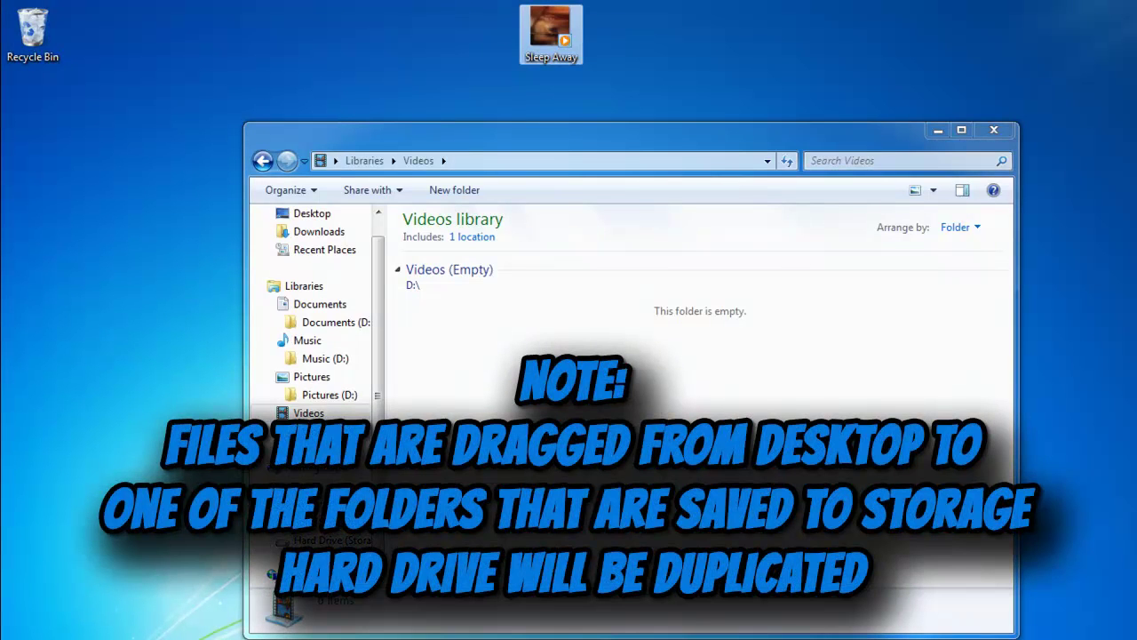
drag(550, 34, 96, 373)
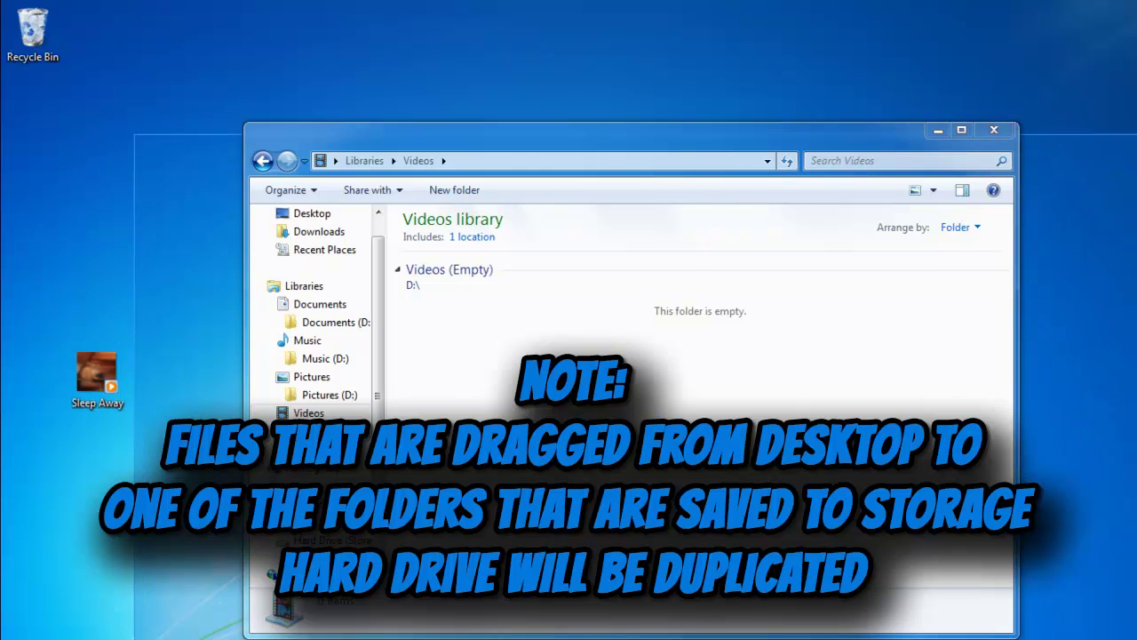
click(97, 379)
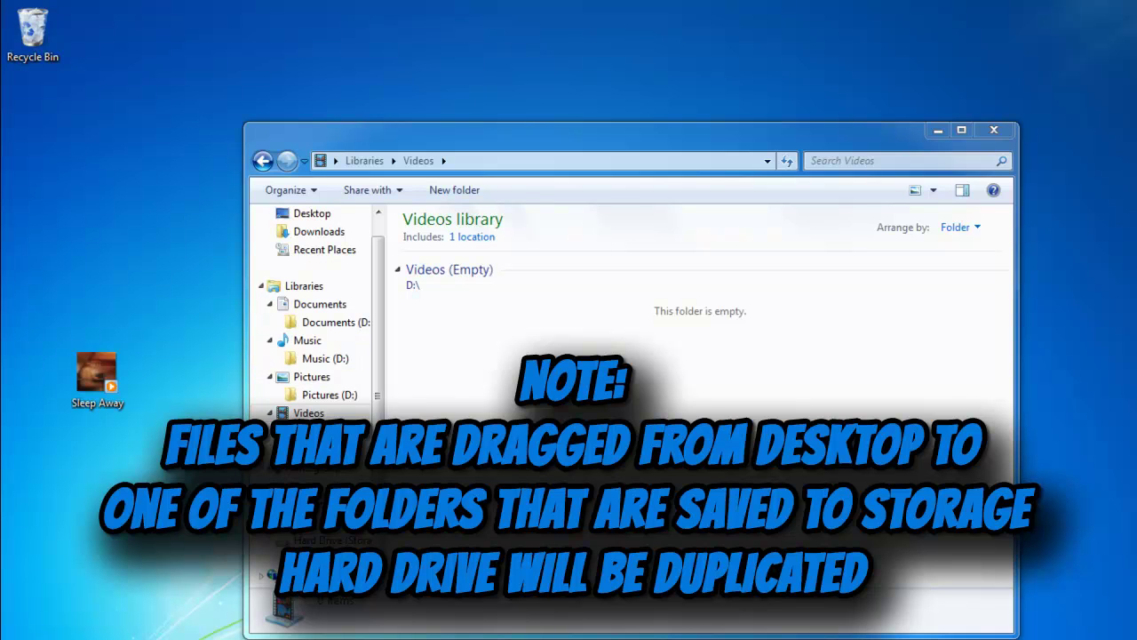
mouse_move(97, 373)
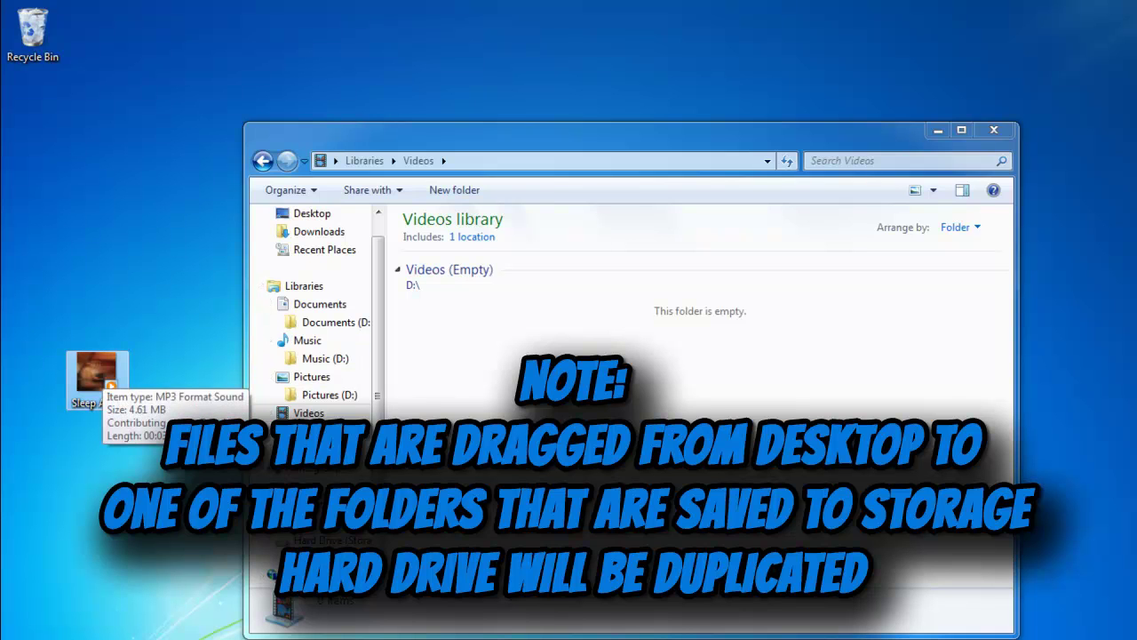
drag(99, 378, 318, 360)
click(326, 358)
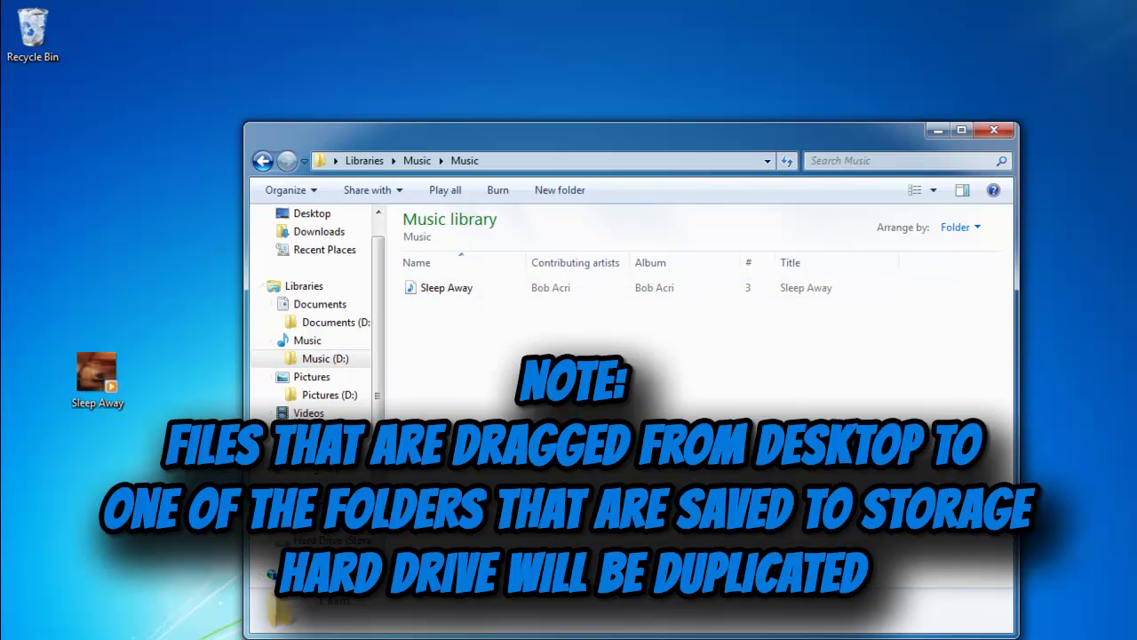
- Check the Documents (D:) folder and the Music library for the copied Sleep Away file
mouse_move(97, 378)
mouse_down()
mouse_move(92, 327)
mouse_move(97, 376)
mouse_up()
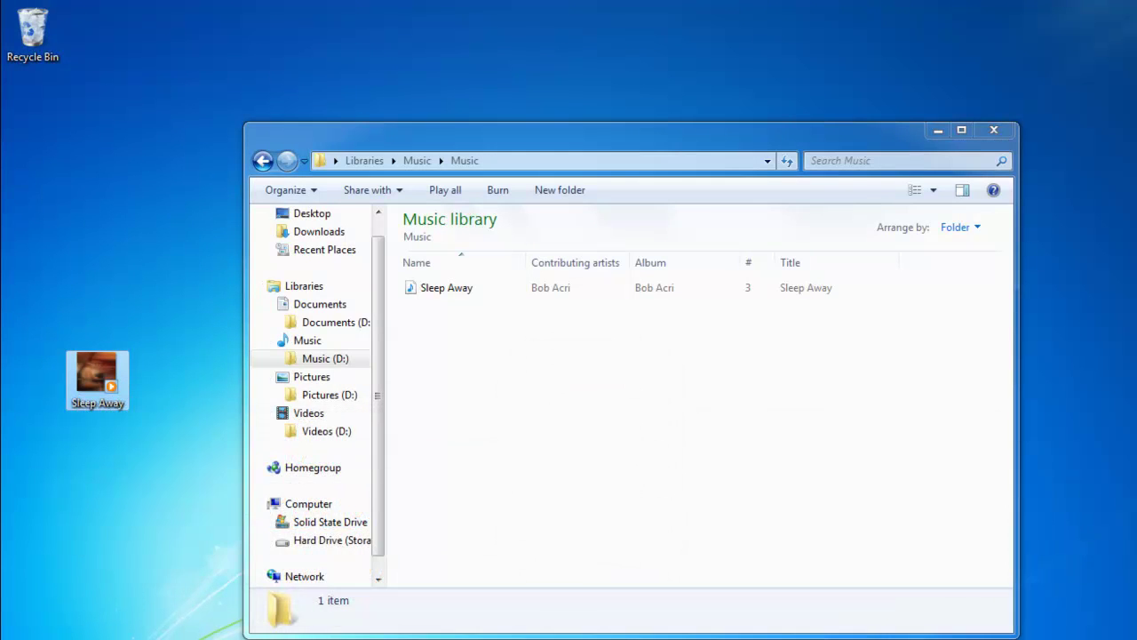
click(329, 321)
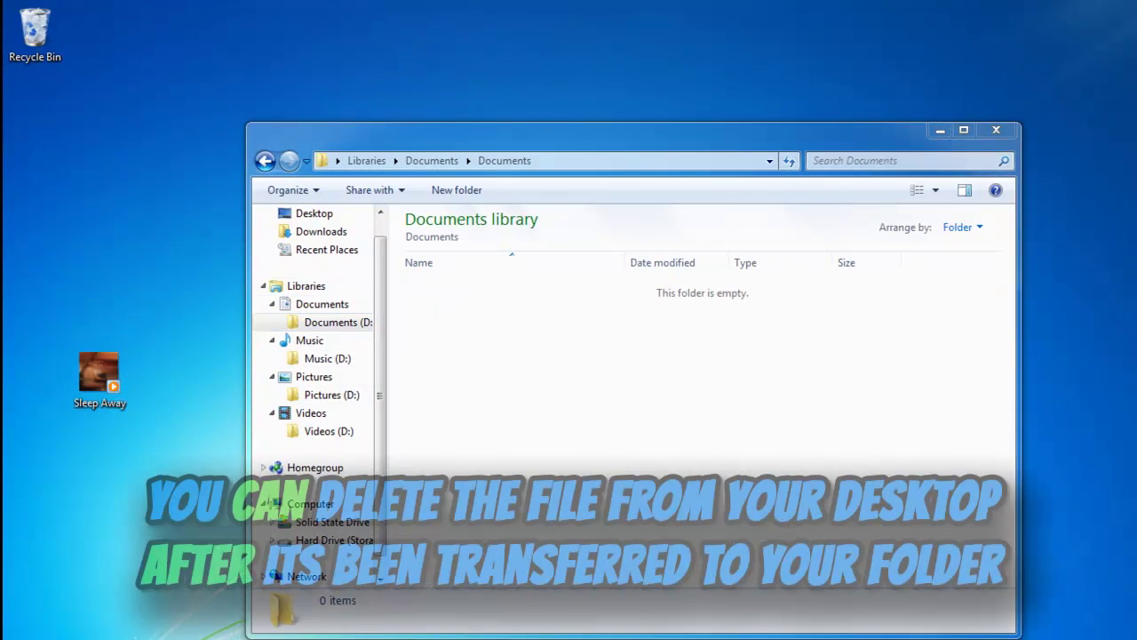
click(308, 340)
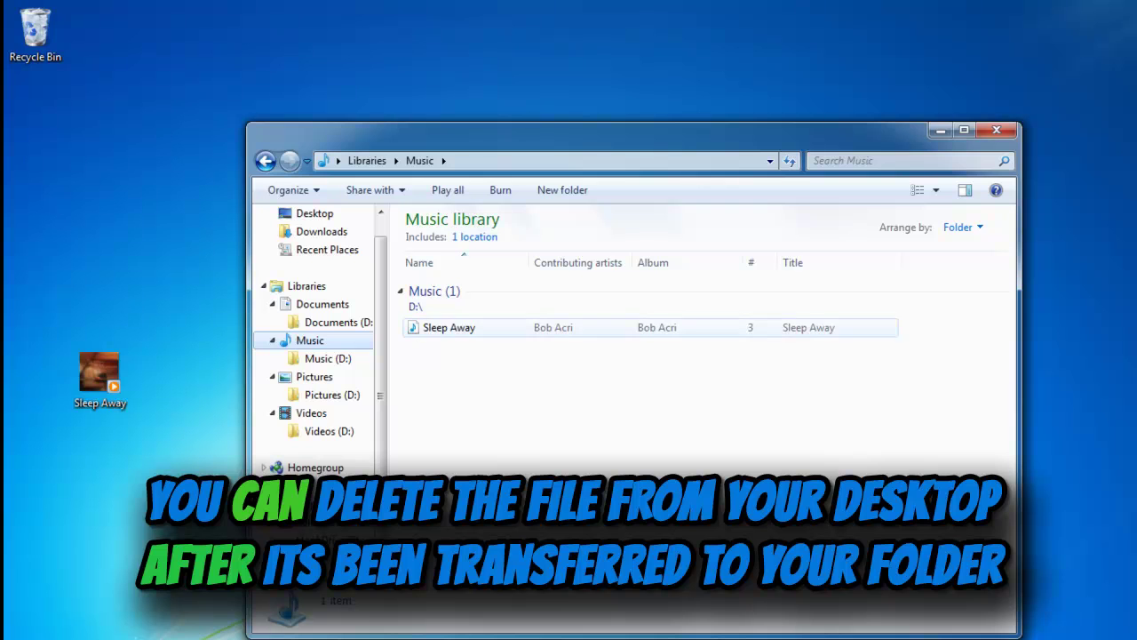
- Delete the Sleep Away file from the desktop and permanently empty the Recycle Bin
click(100, 381)
drag(99, 380, 36, 29)
right_click(33, 33)
click(102, 68)
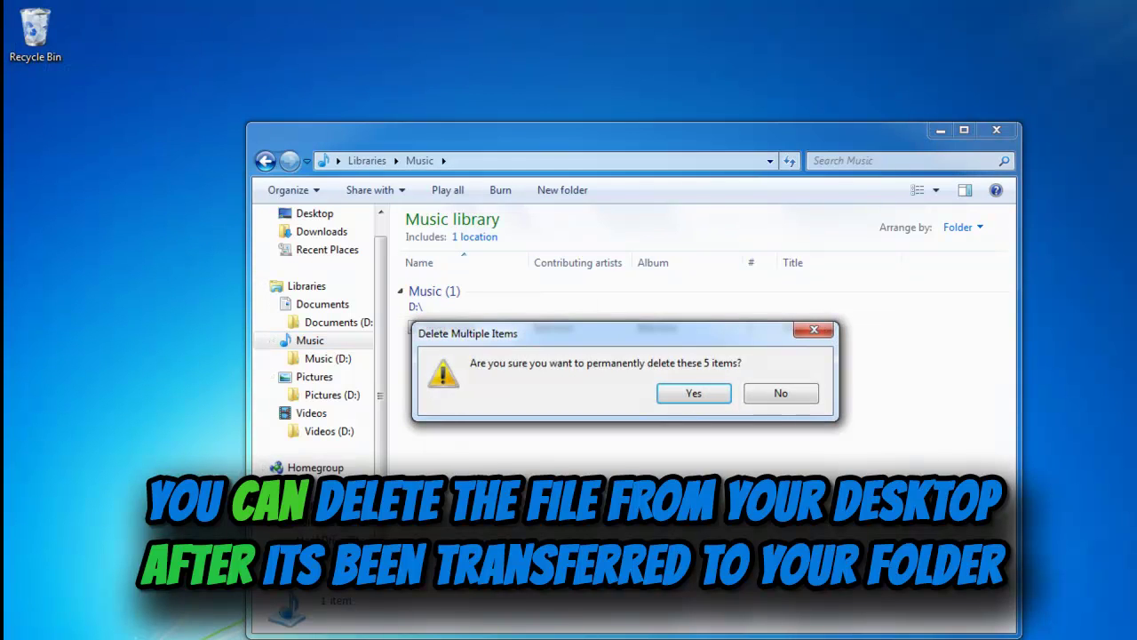
click(678, 393)
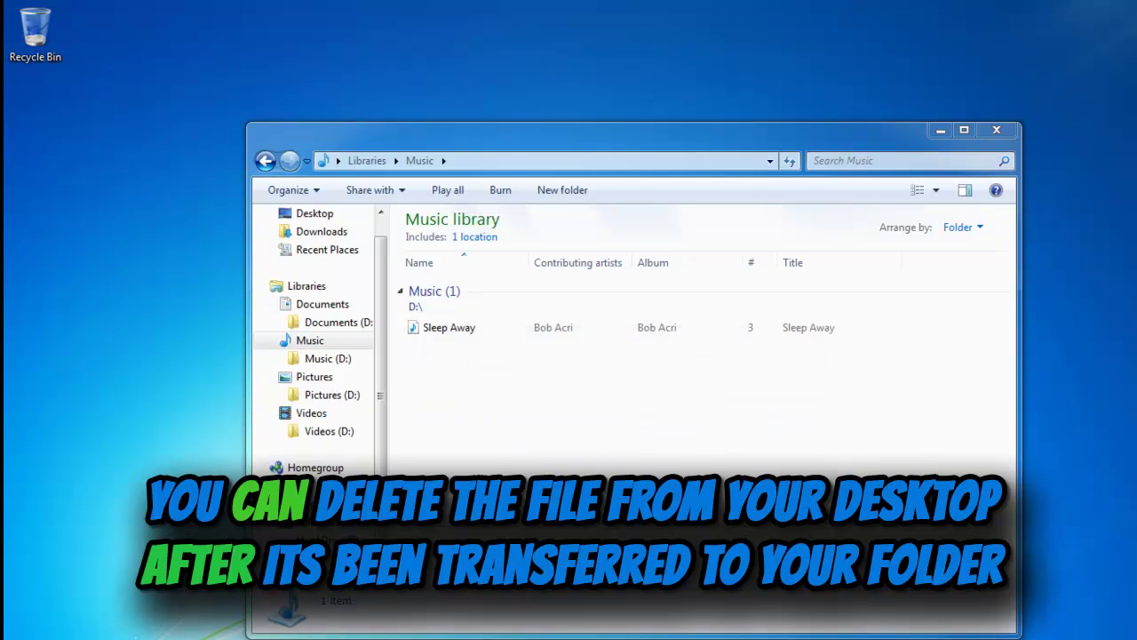
drag(380, 356, 380, 338)
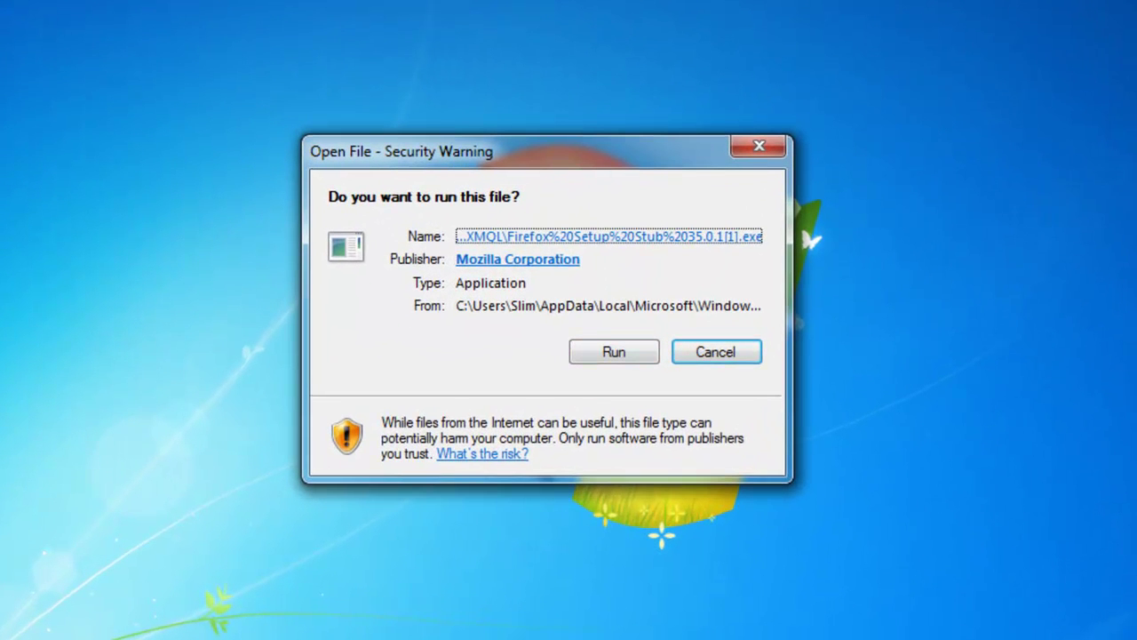
- Run the downloaded Firefox setup file and open its installation options
key(Return)
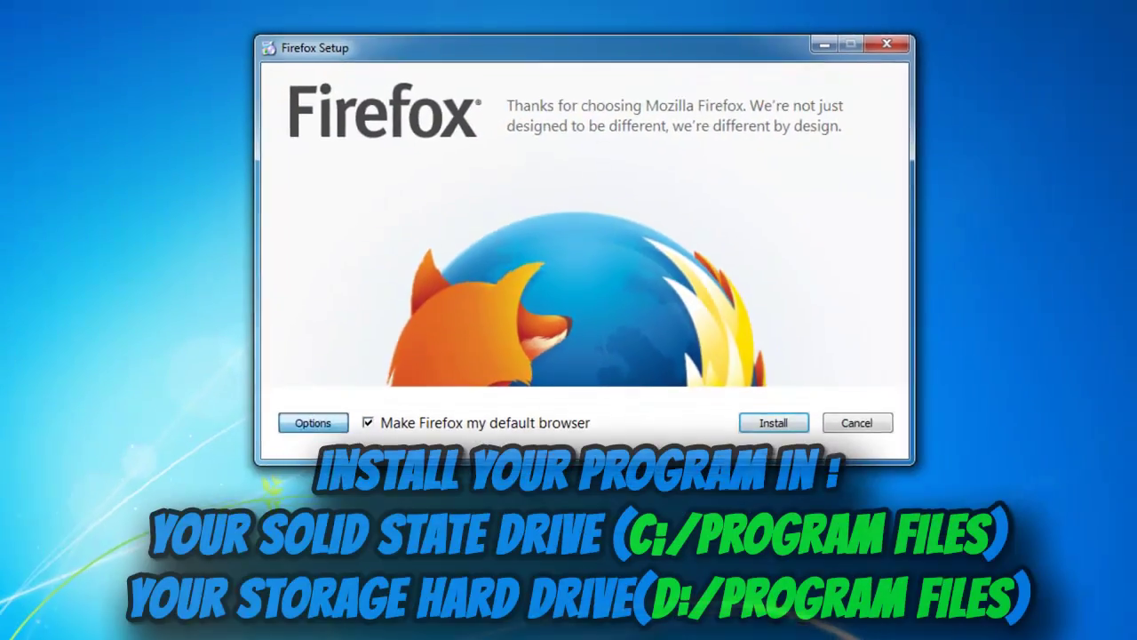
click(268, 523)
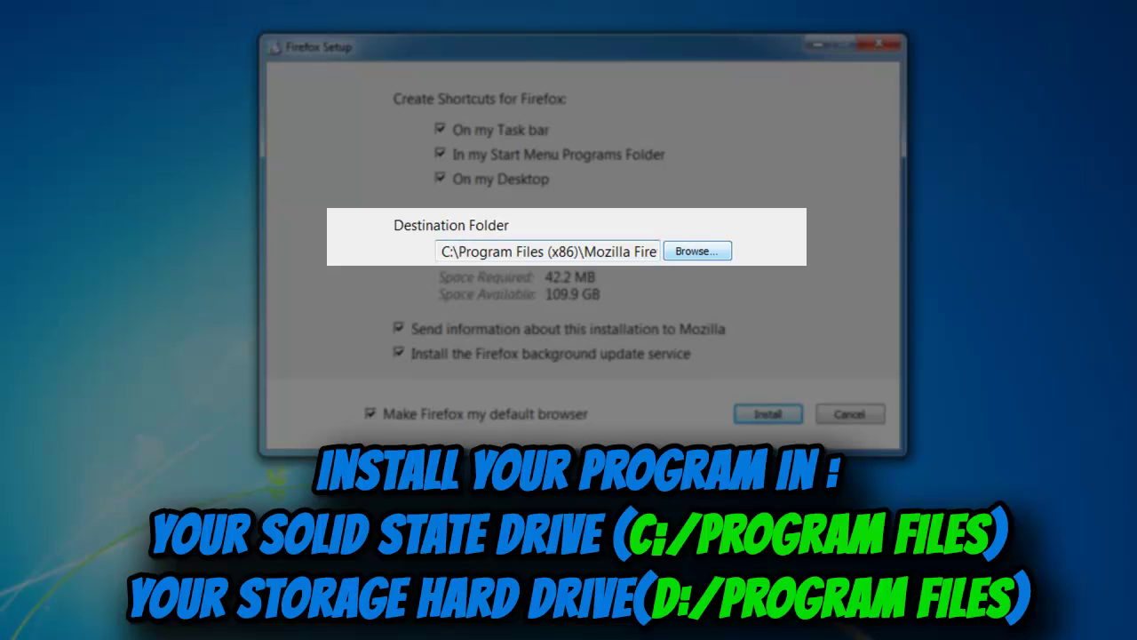
- Examine the full default destination folder path in the Firefox setup options
drag(583, 251, 659, 251)
click(574, 252)
drag(456, 251, 658, 252)
click(480, 251)
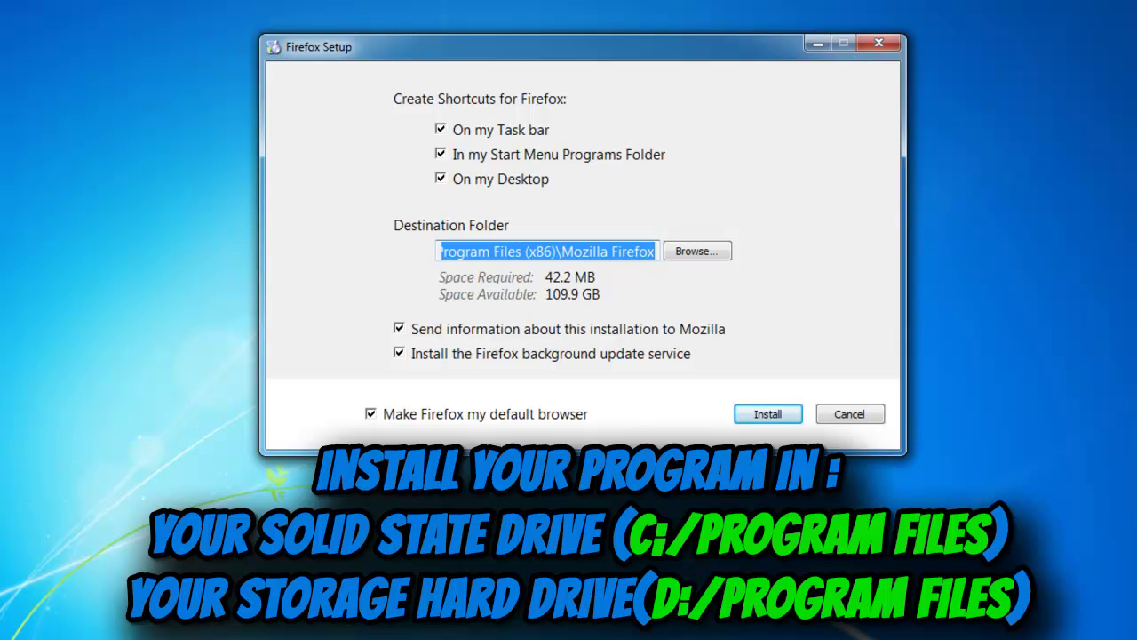
drag(498, 252, 439, 251)
click(521, 252)
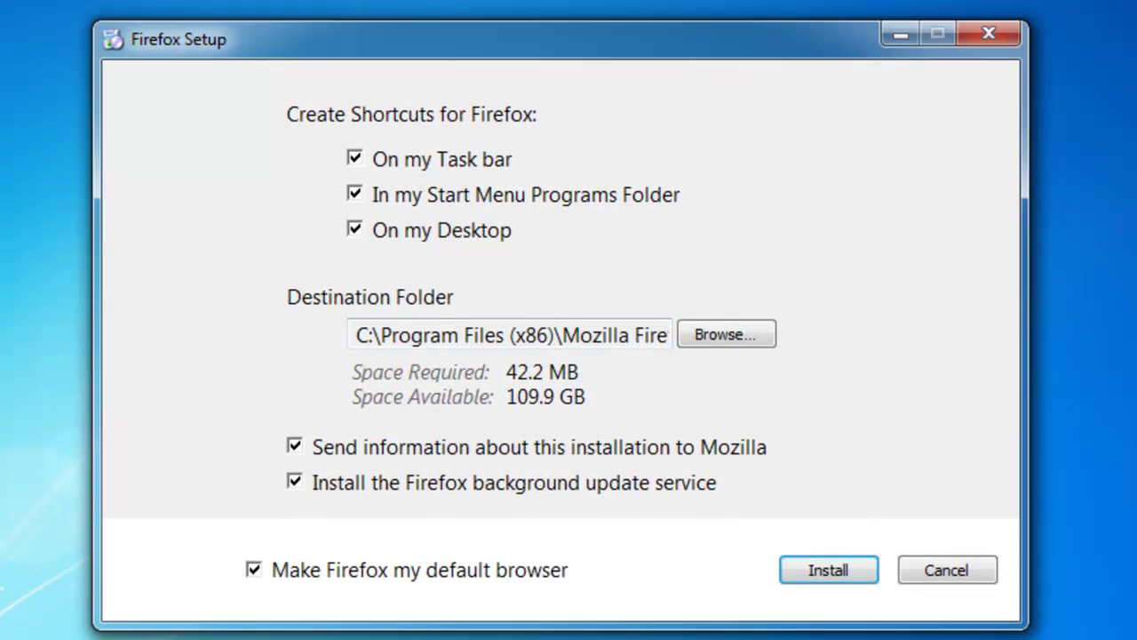
drag(465, 335, 693, 335)
click(548, 335)
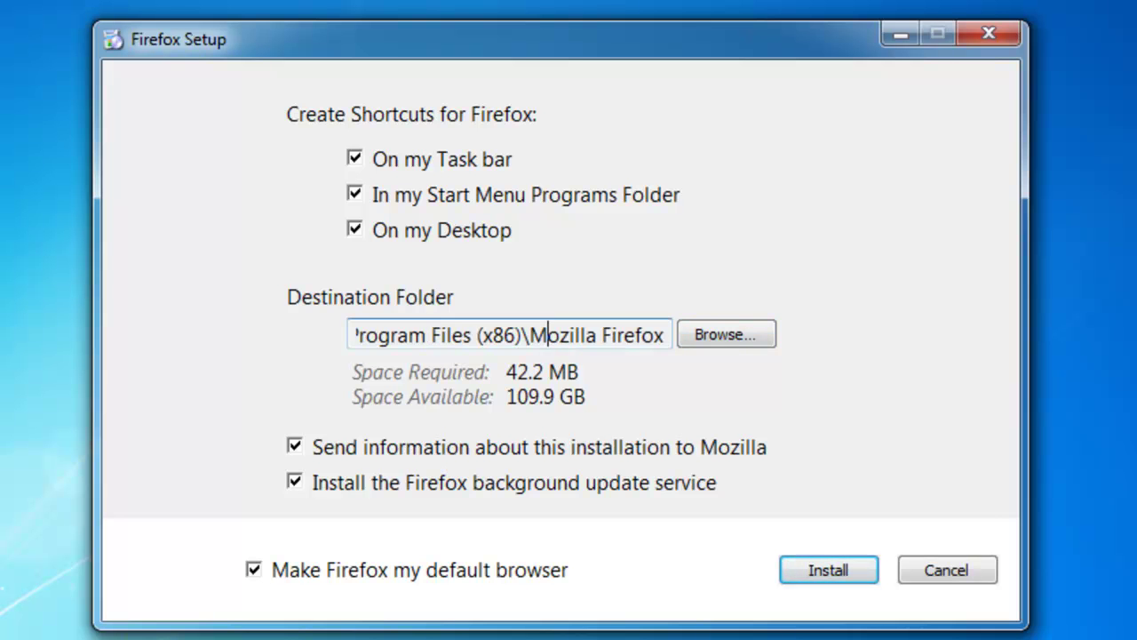
- Choose the Program Files (x86) folder on Hard Drive (Storage) (D:) as the destination folder for Firefox
click(725, 334)
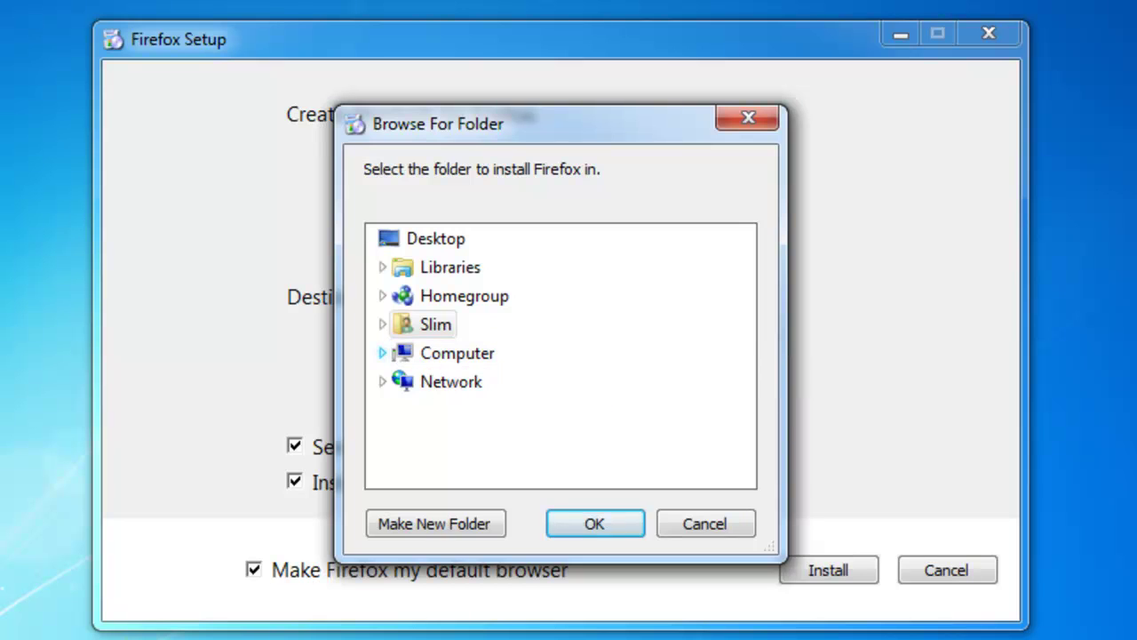
click(382, 352)
double_click(522, 410)
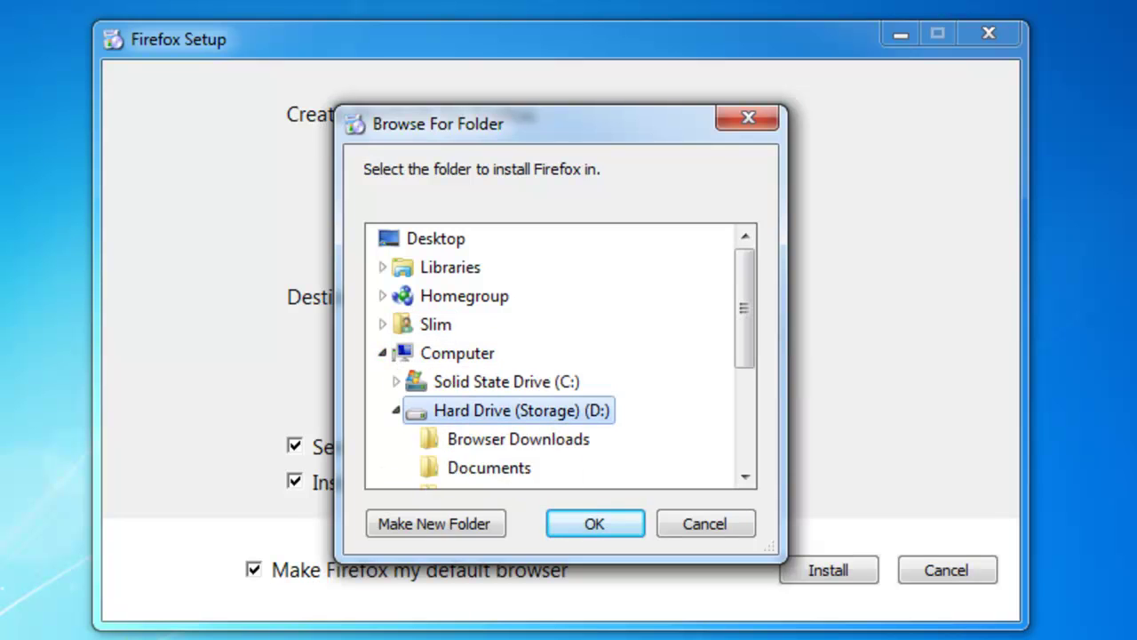
drag(745, 308, 745, 377)
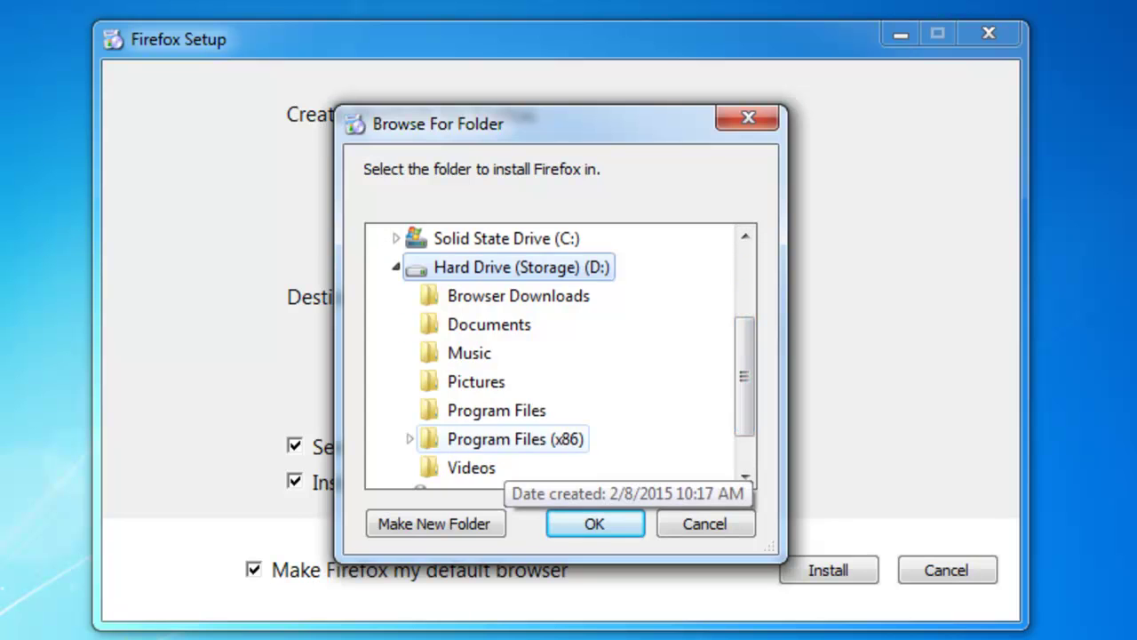
double_click(515, 439)
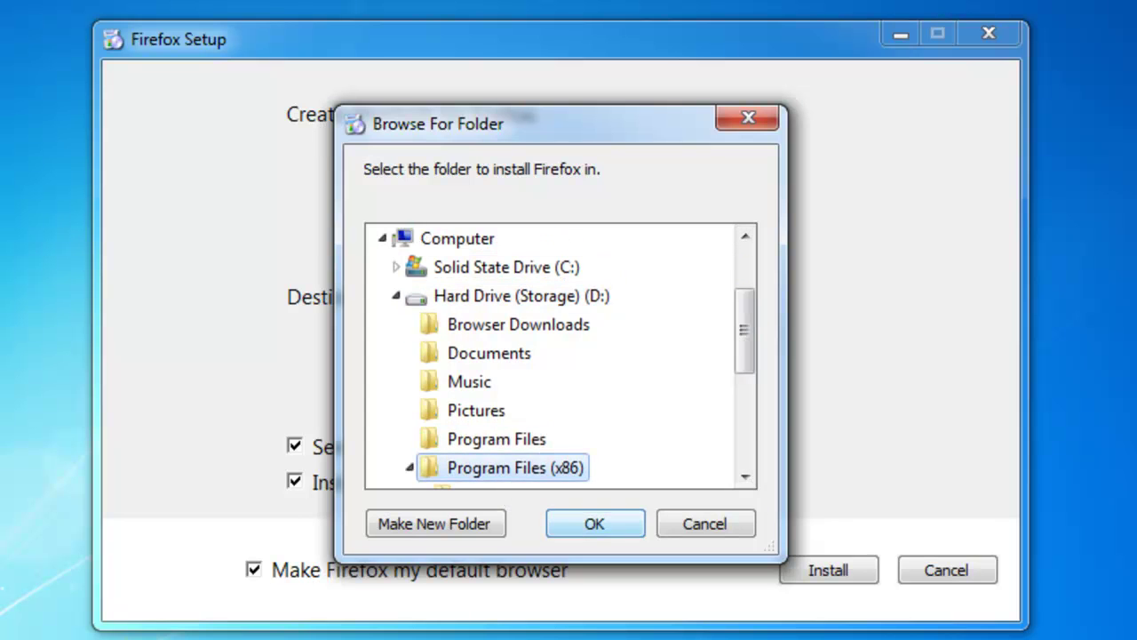
key(Return)
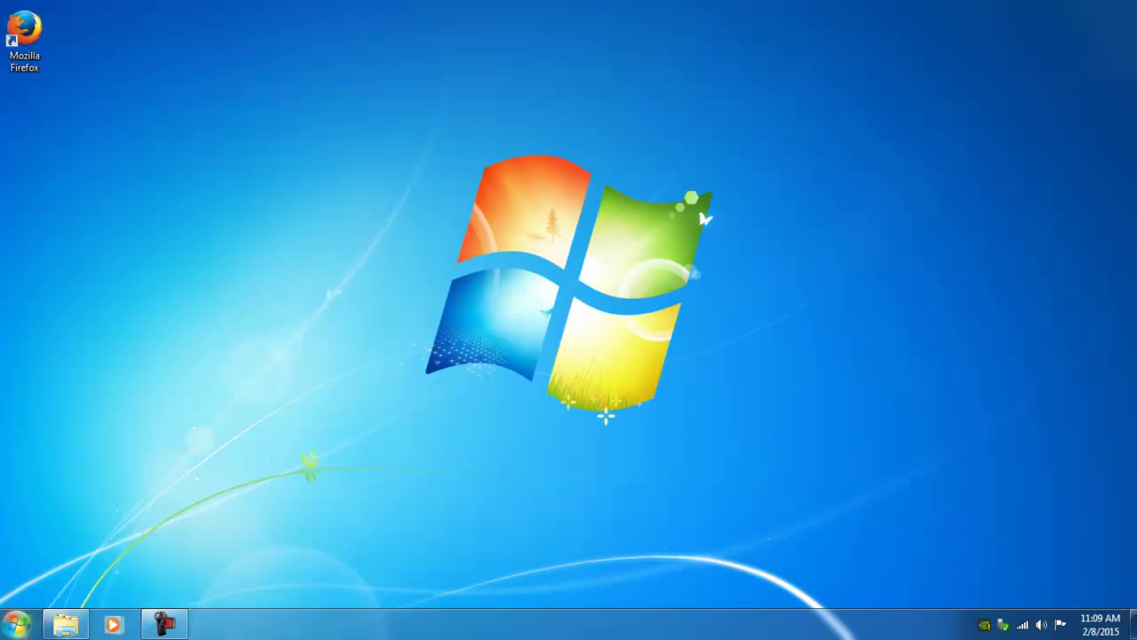
- Launch Mozilla Firefox and dismiss the quick tour offer
key(super)
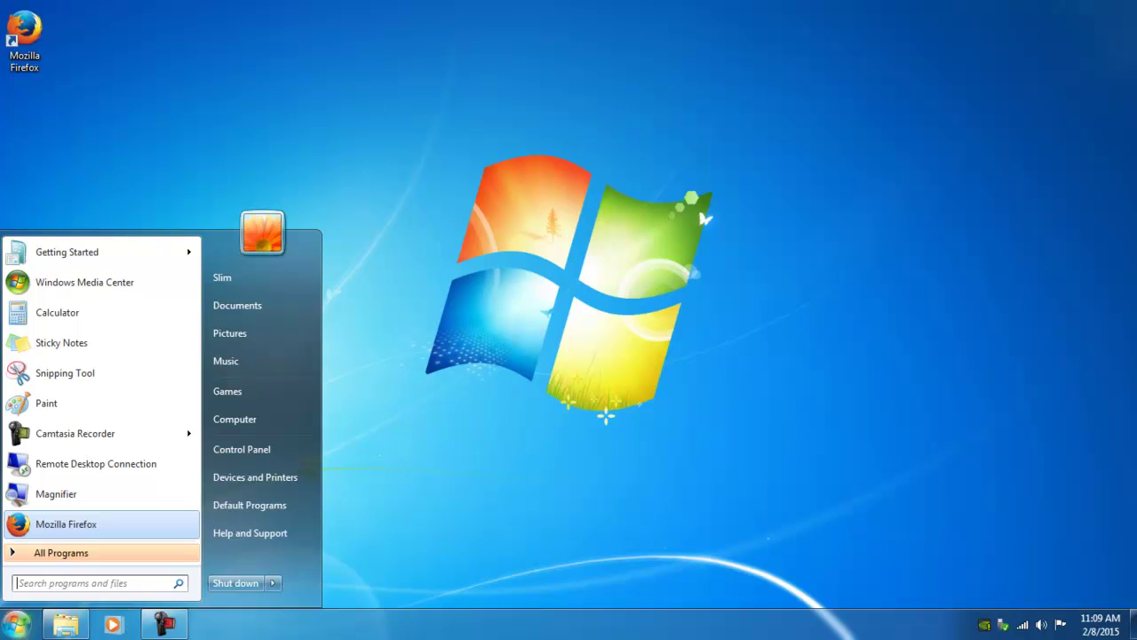
key(Return)
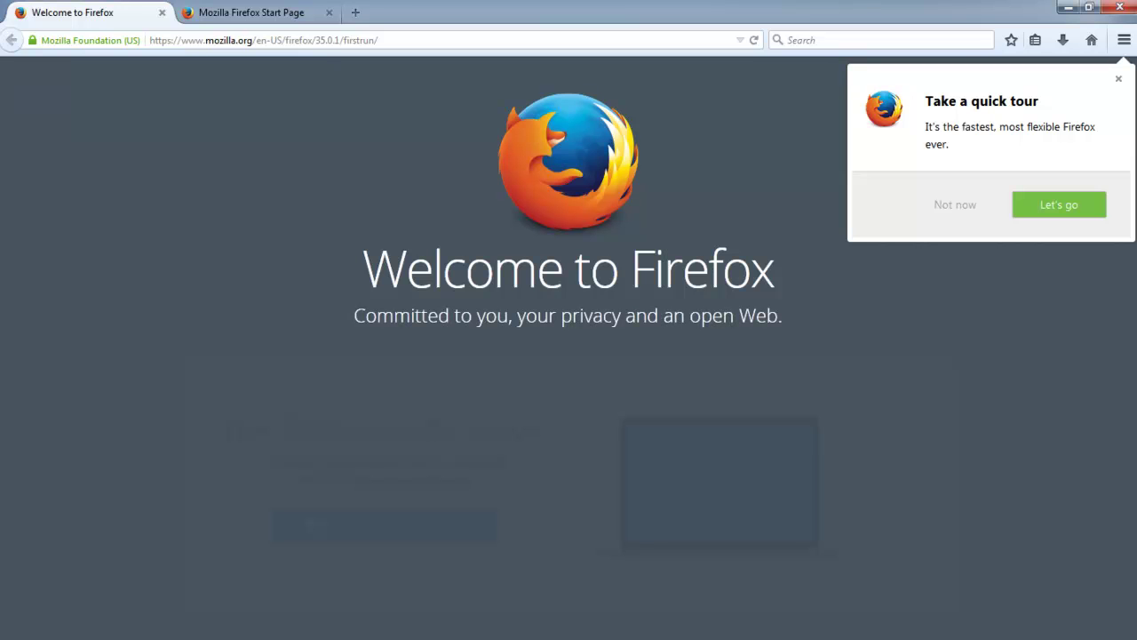
click(1119, 79)
- Show the Menu Bar in Firefox and open the browser's Options
right_click(575, 12)
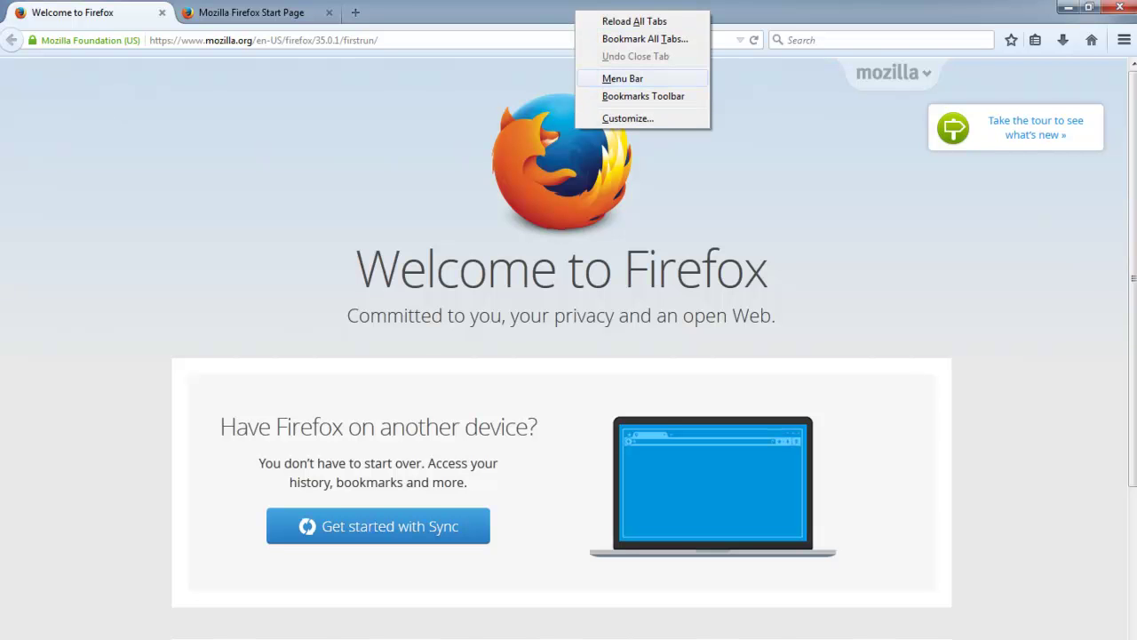
click(622, 78)
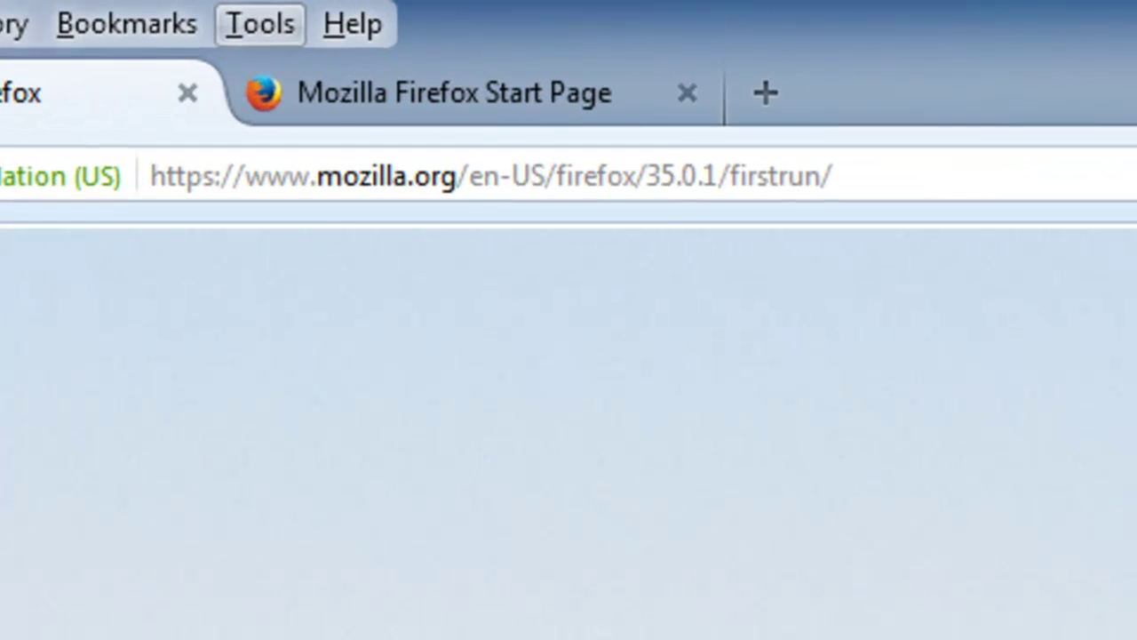
click(256, 23)
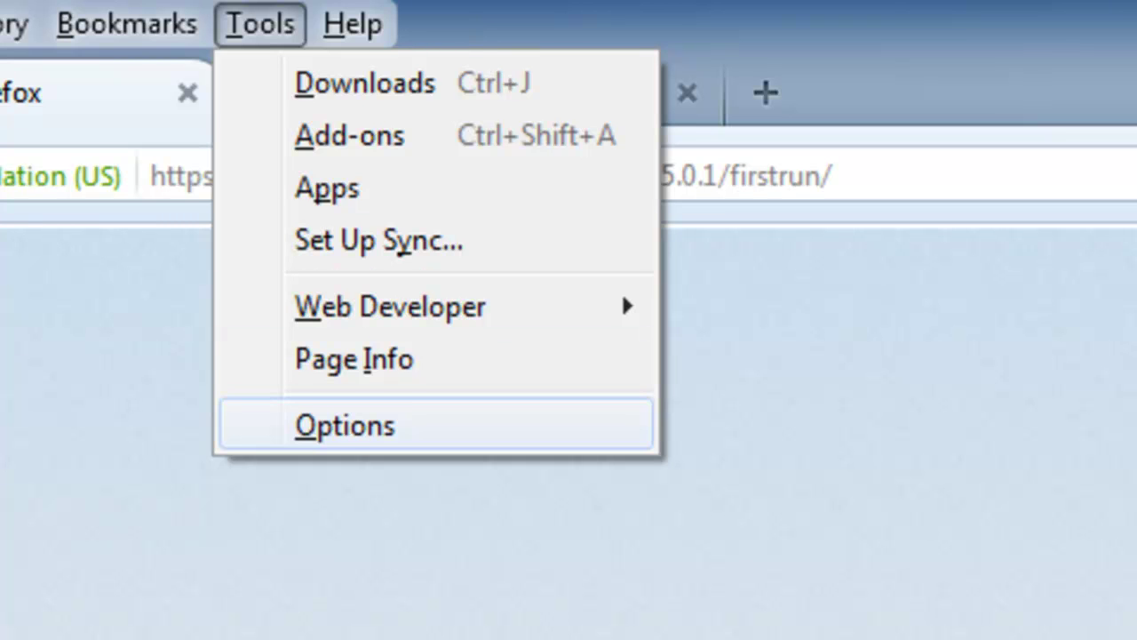
click(345, 426)
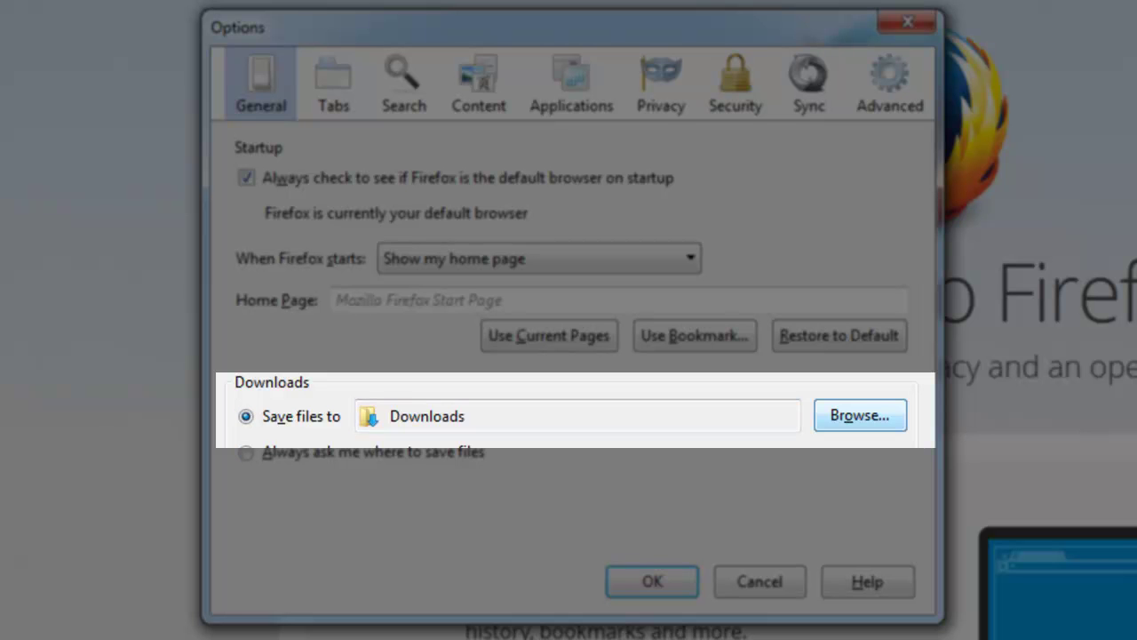
- Set Firefox to save downloaded files to the Browser Downloads folder on Hard Drive (Storage) (D:) and accept the options
click(859, 415)
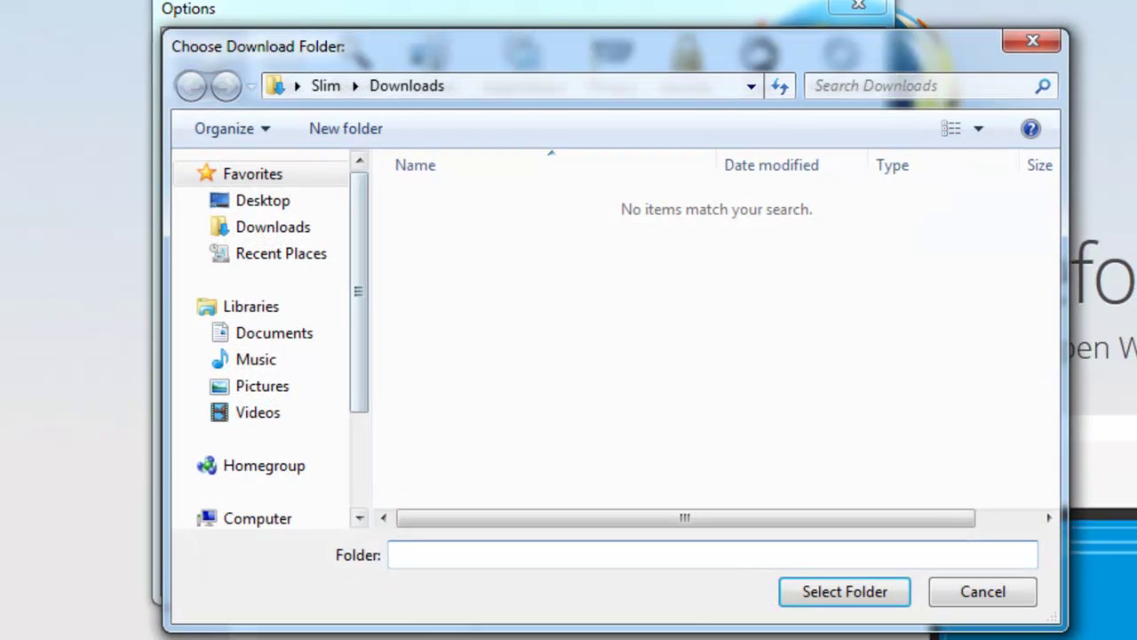
drag(359, 322, 359, 384)
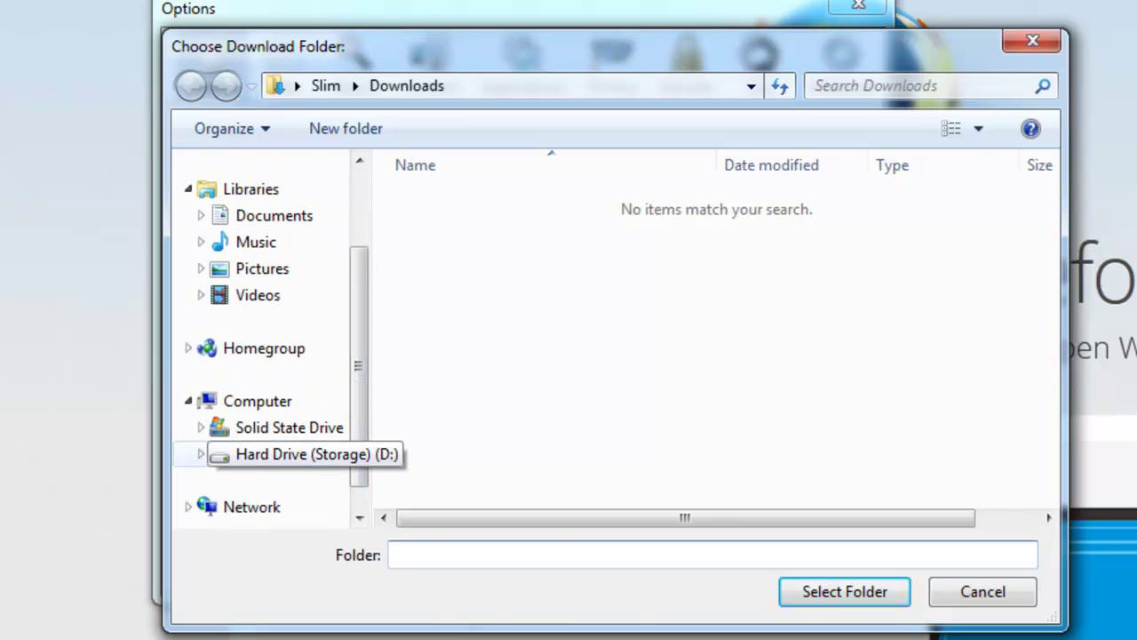
click(267, 454)
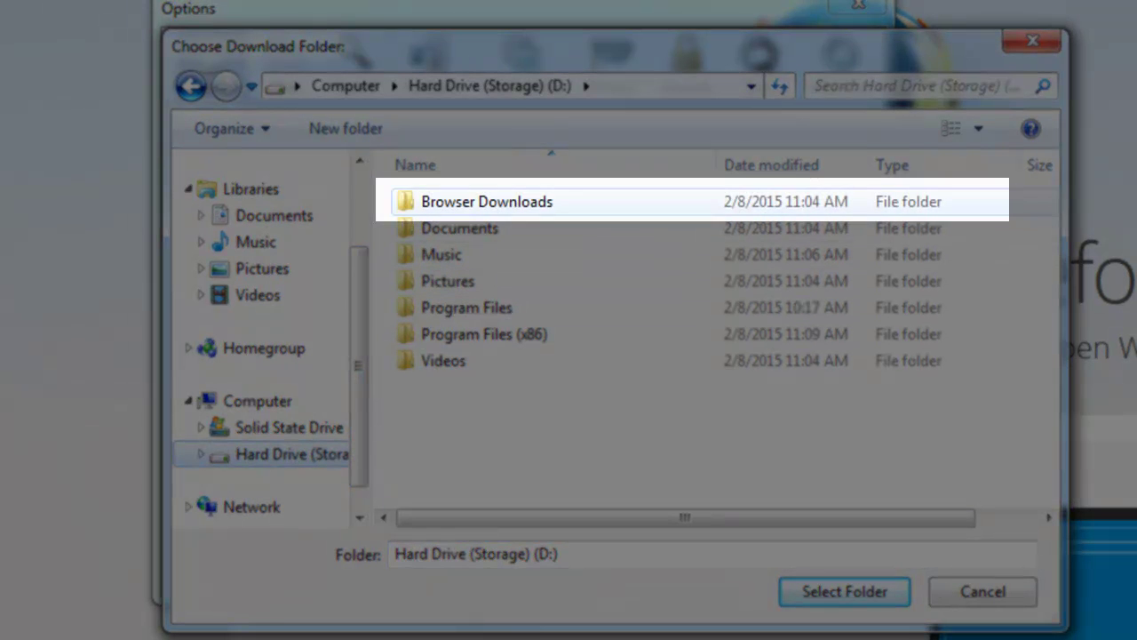
click(486, 202)
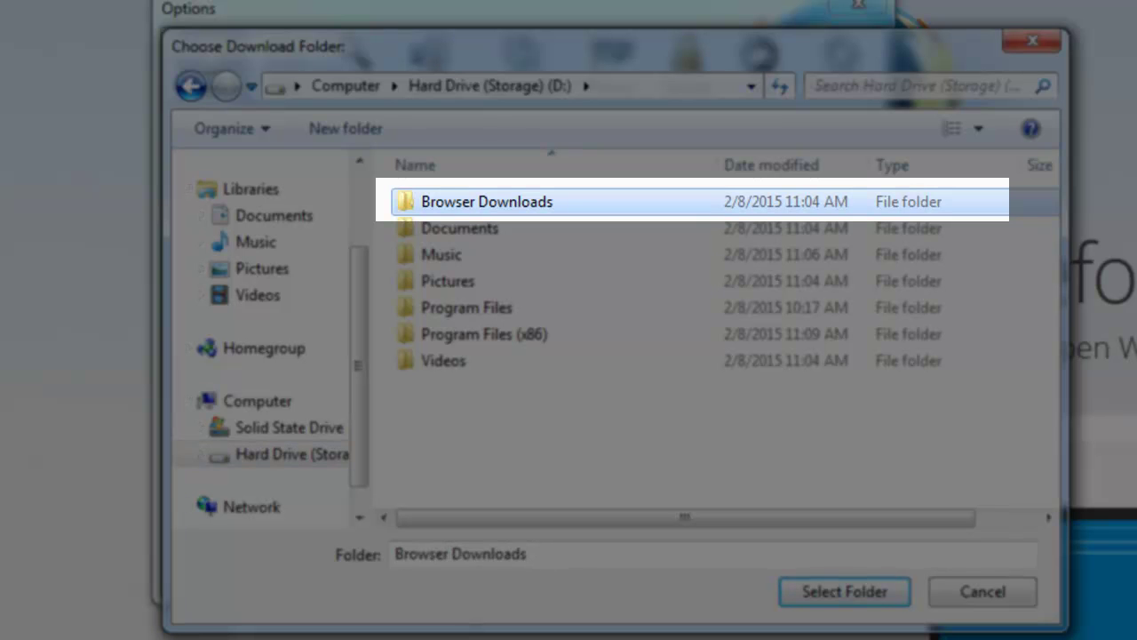
key(Return)
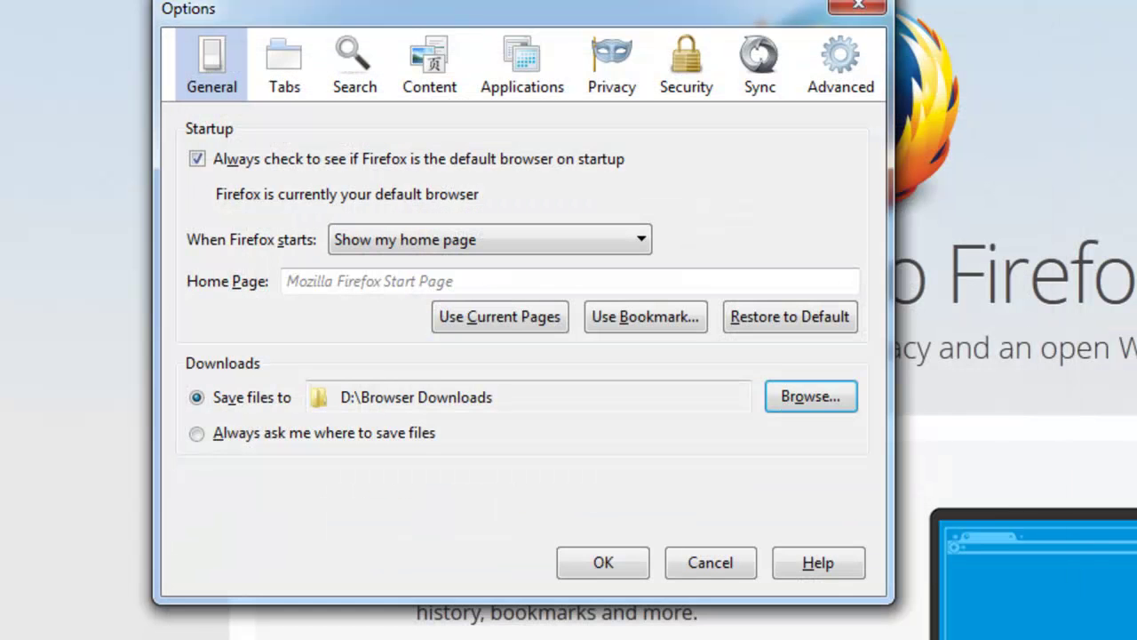
click(602, 563)
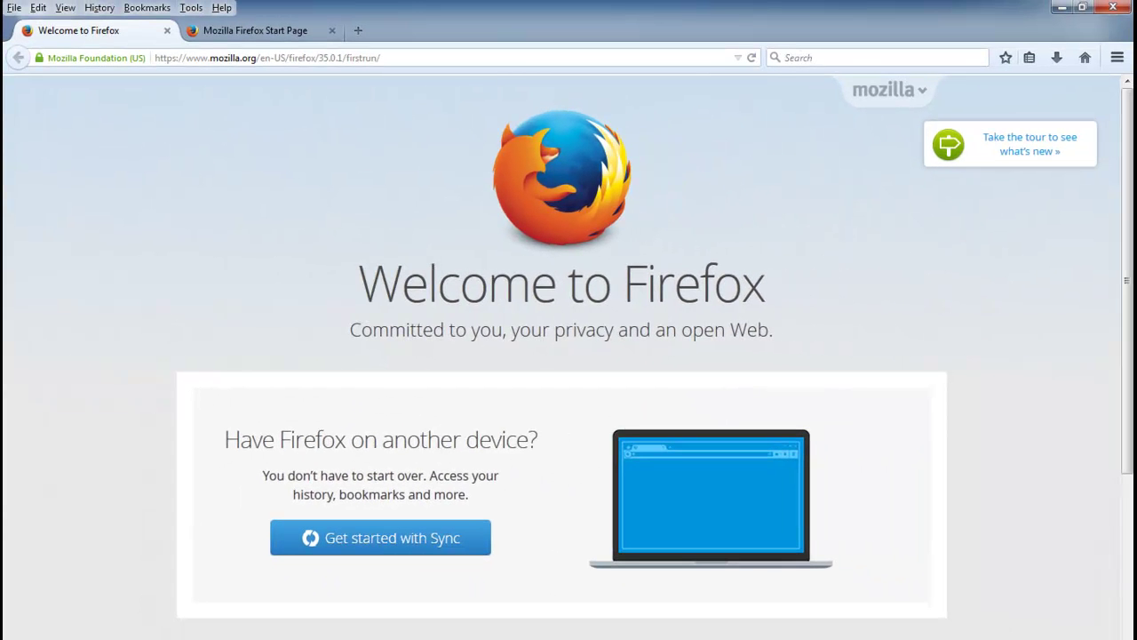
drag(359, 284, 773, 330)
click(773, 330)
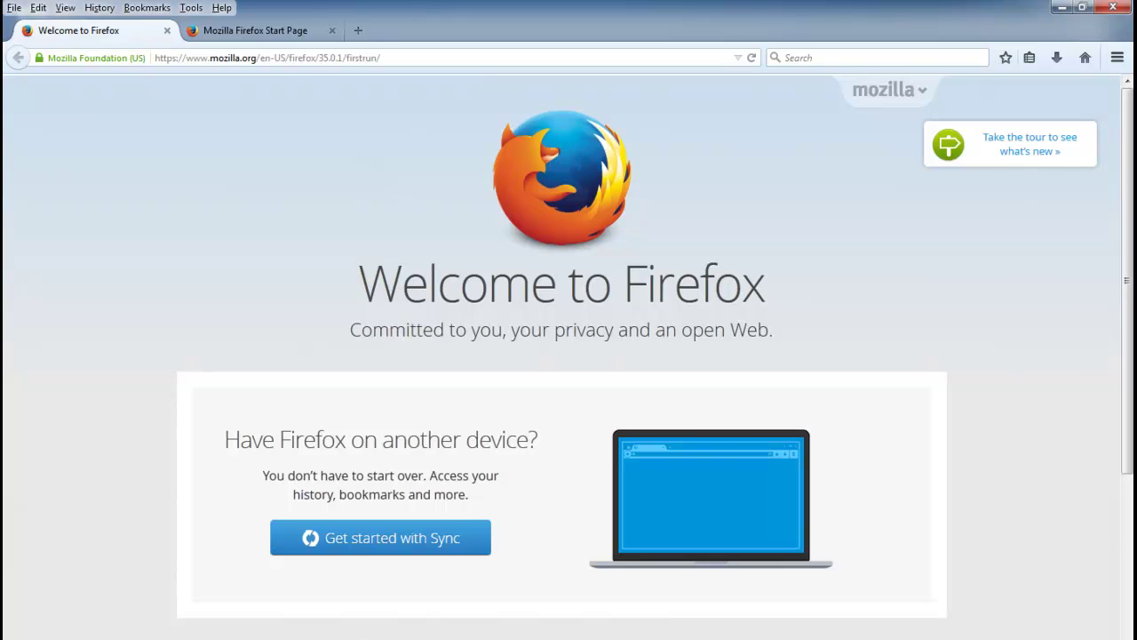
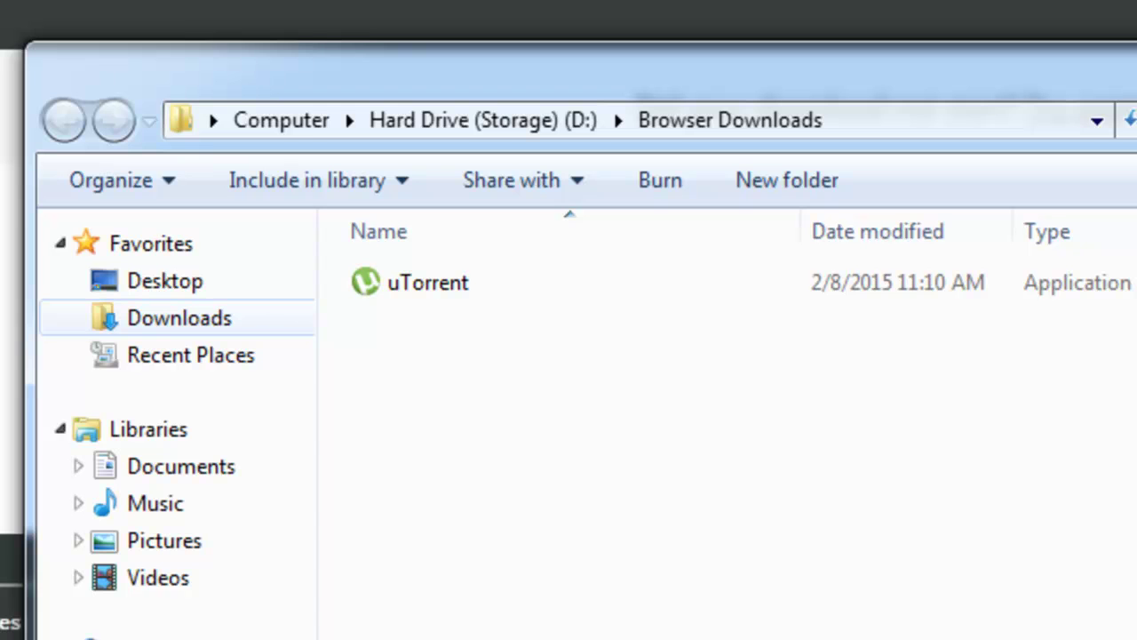
- Open the Downloads folder under Favorites in Windows Explorer and display the properties of that shortcut
click(178, 317)
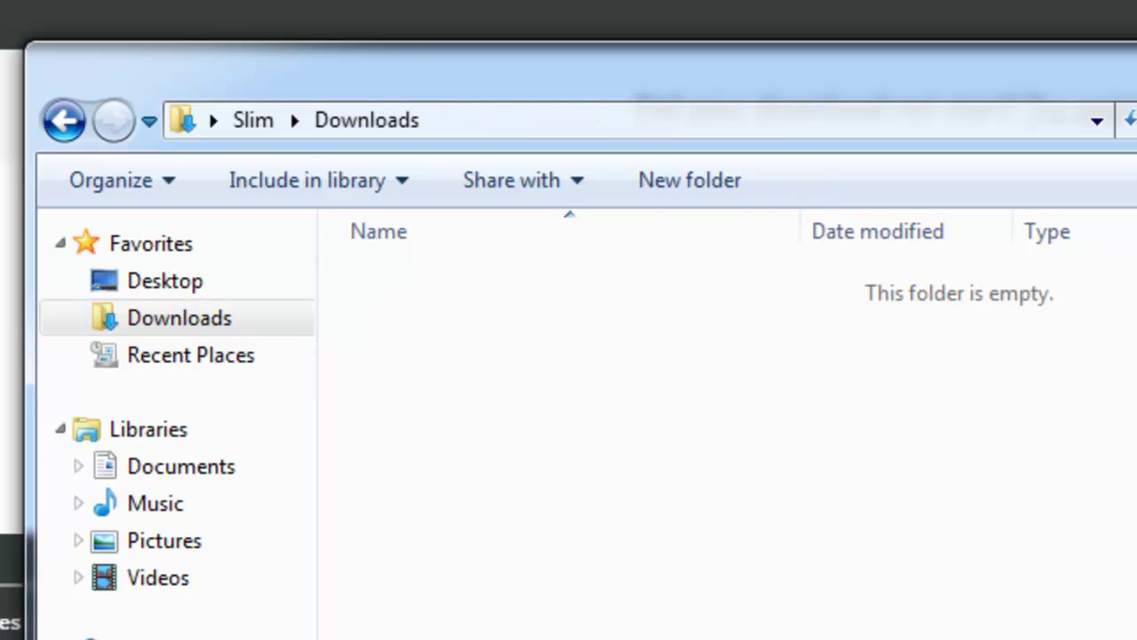
right_click(175, 318)
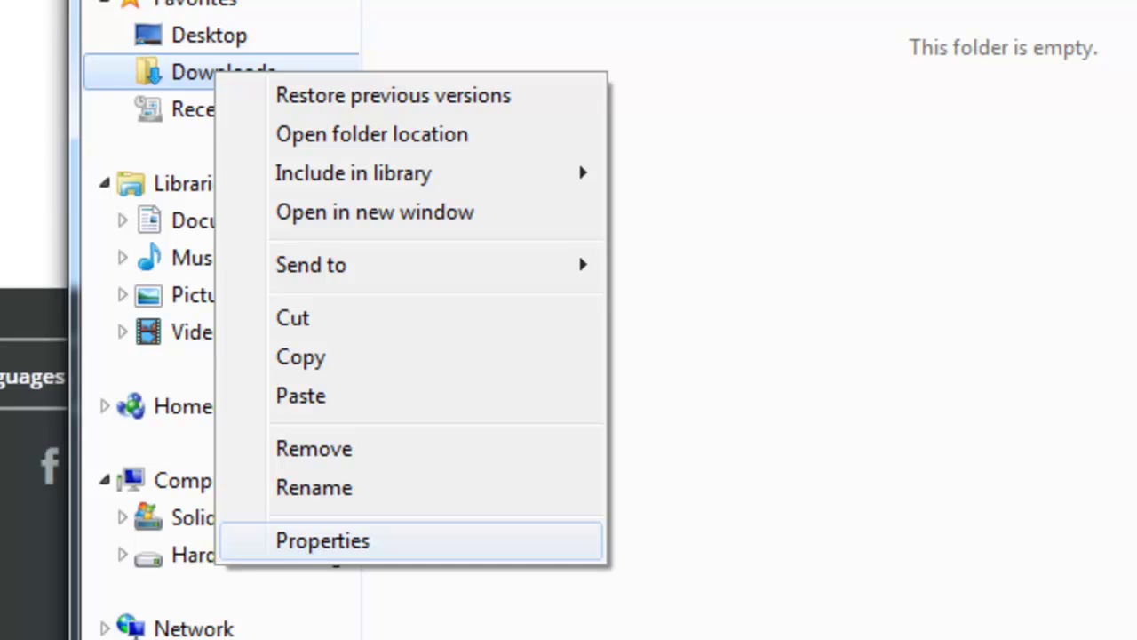
click(322, 540)
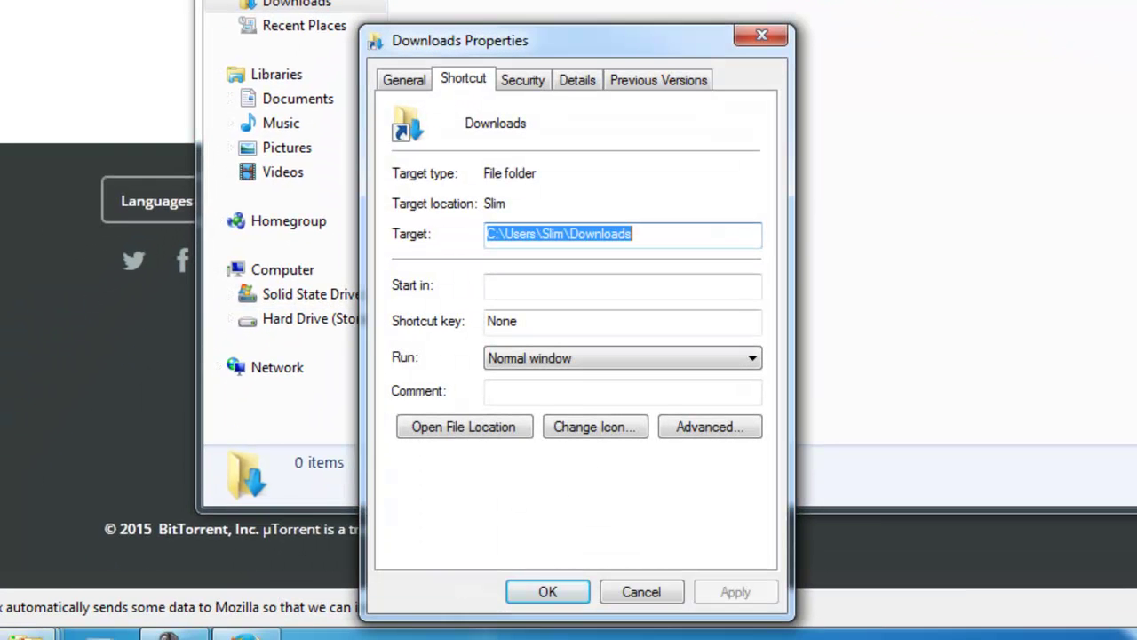
- Look through the Downloads shortcut's general properties and advanced attributes, and return to its shortcut settings
drag(533, 40, 462, 0)
click(333, 10)
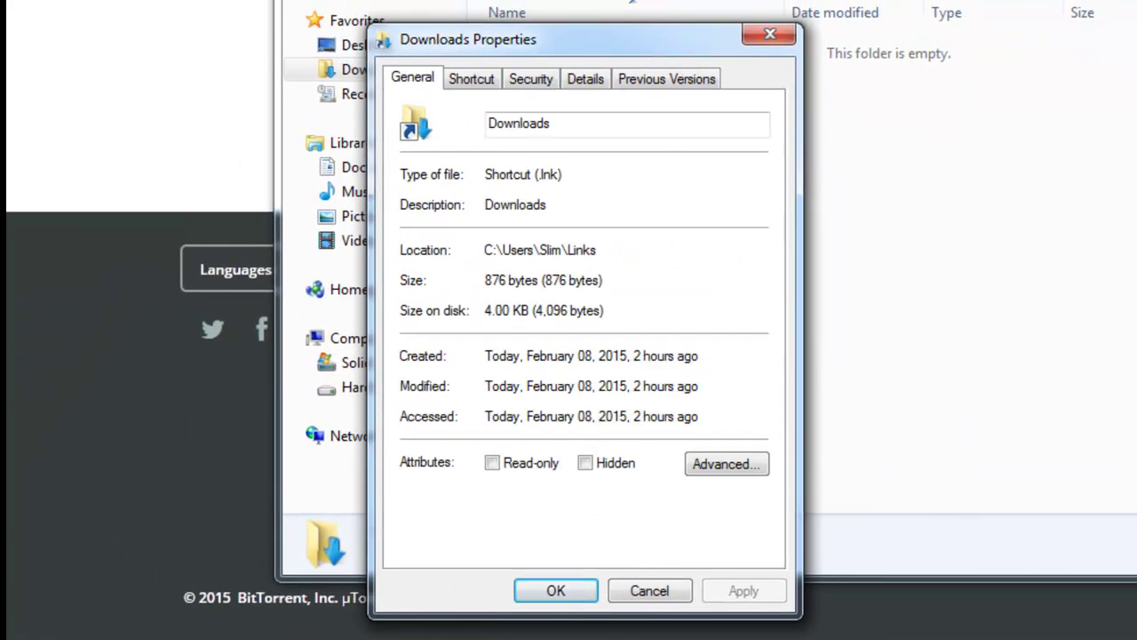
click(726, 463)
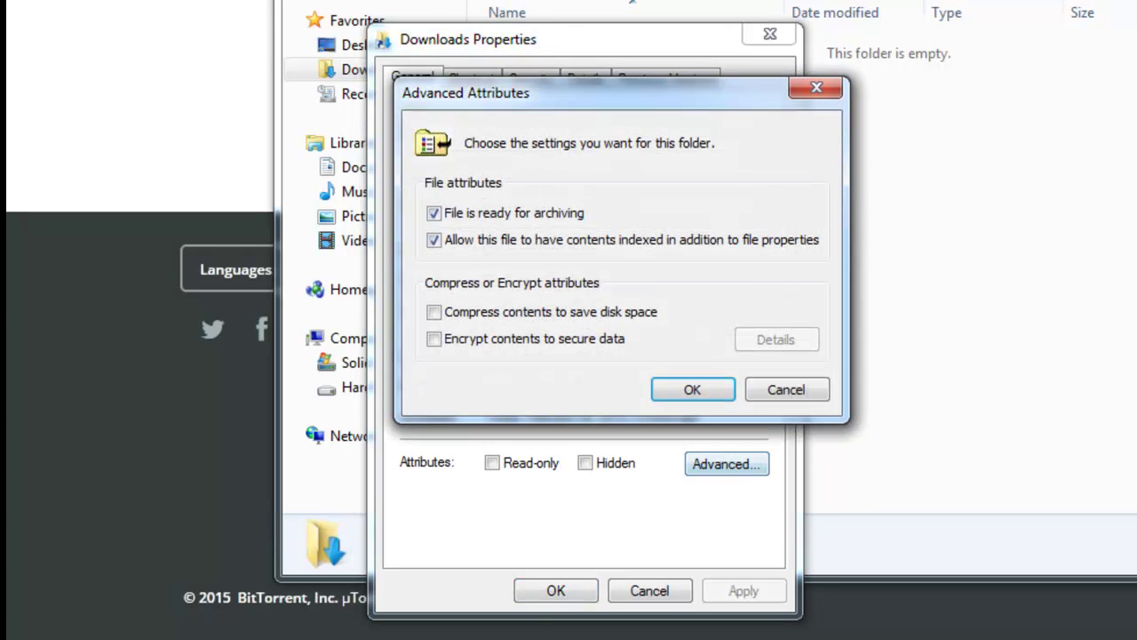
key(Escape)
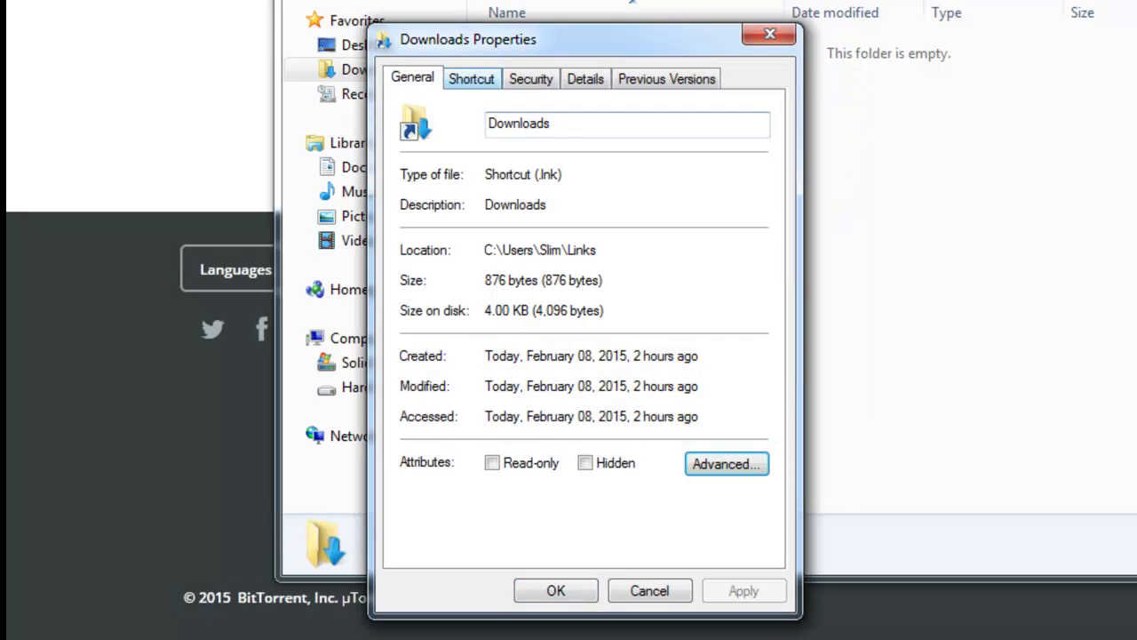
key(ctrl+Tab)
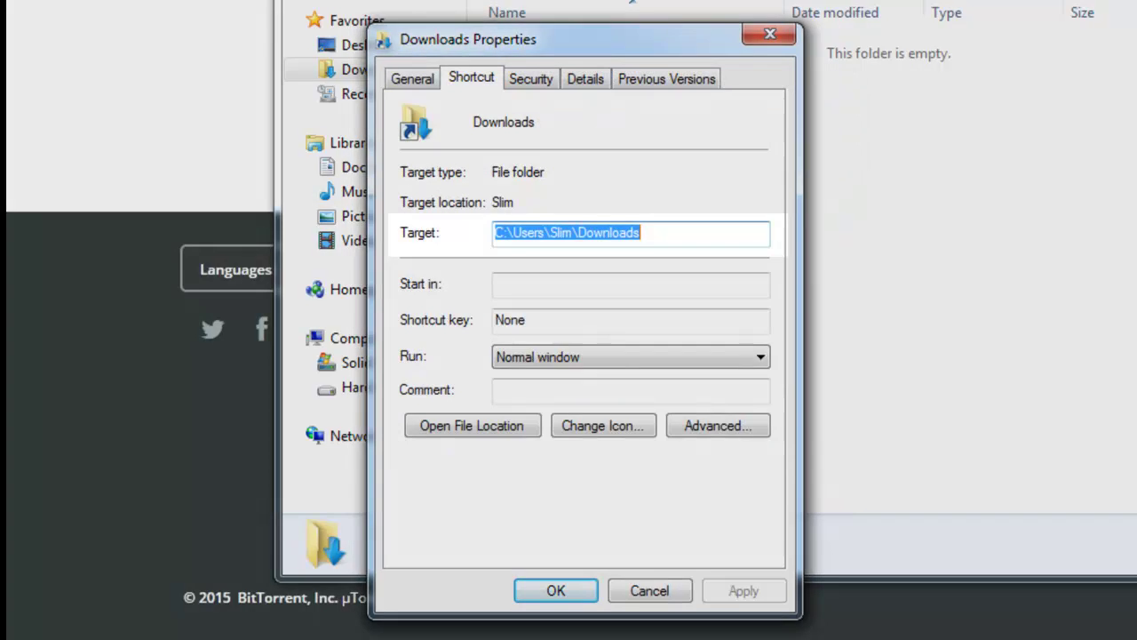
- Examine the full Target path of the Downloads shortcut
click(641, 232)
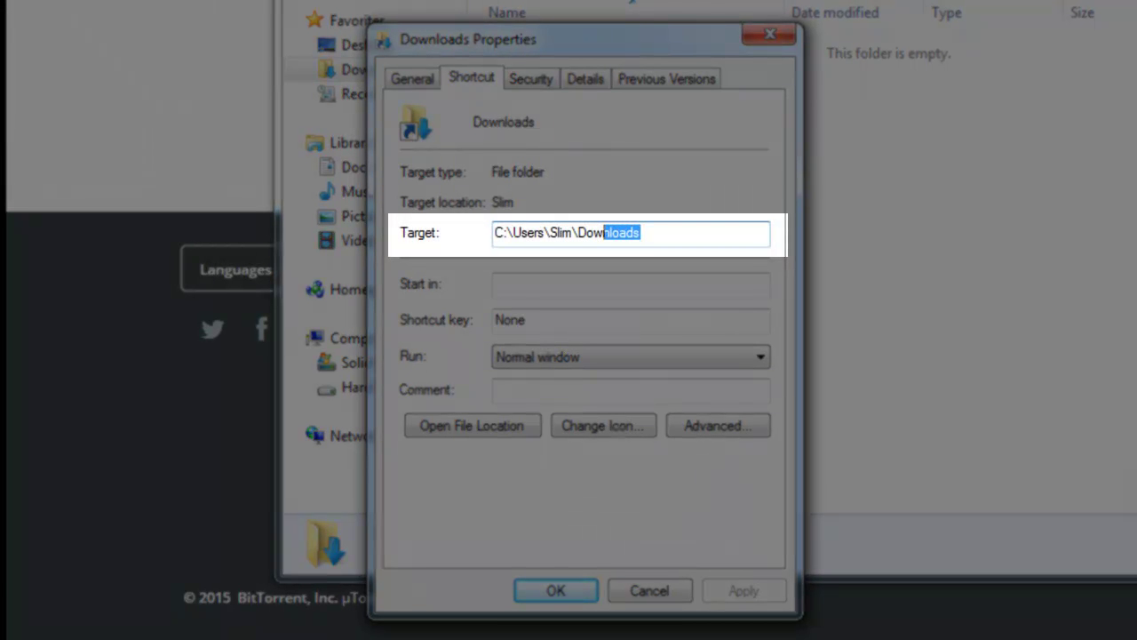
key(shift+Left)
key(shift+Left)
key(shift+Left)
key(shift+Left)
key(shift+Left)
key(shift+Left)
key(shift+Left)
key(shift+Left)
key(shift+Left)
key(shift+Left)
key(shift+Left)
key(shift+Left)
key(shift+Left)
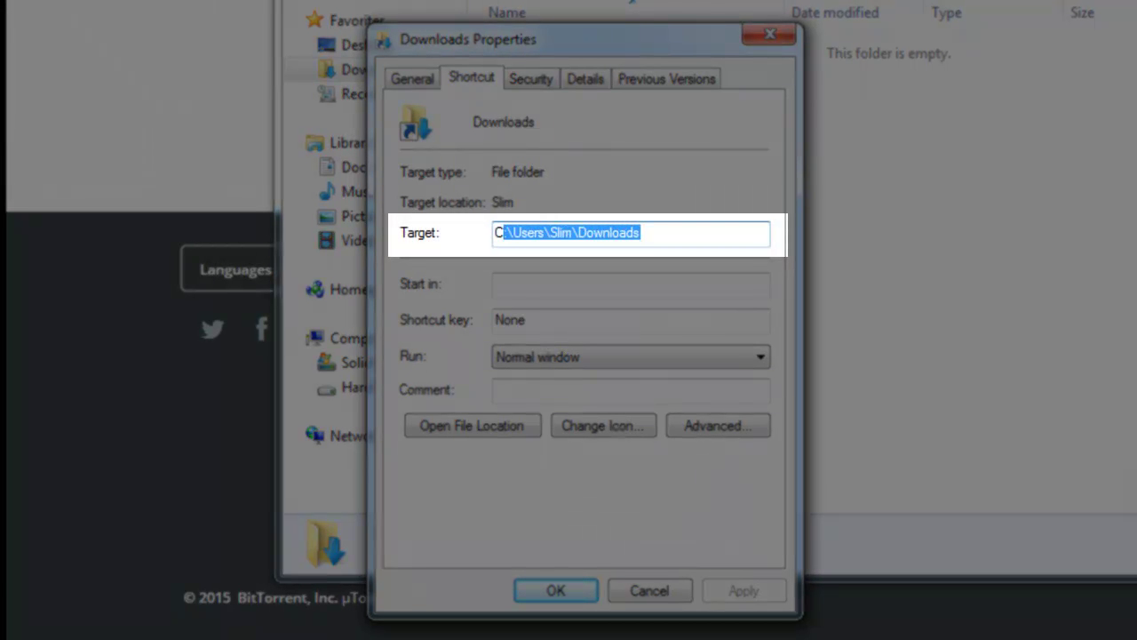
click(627, 231)
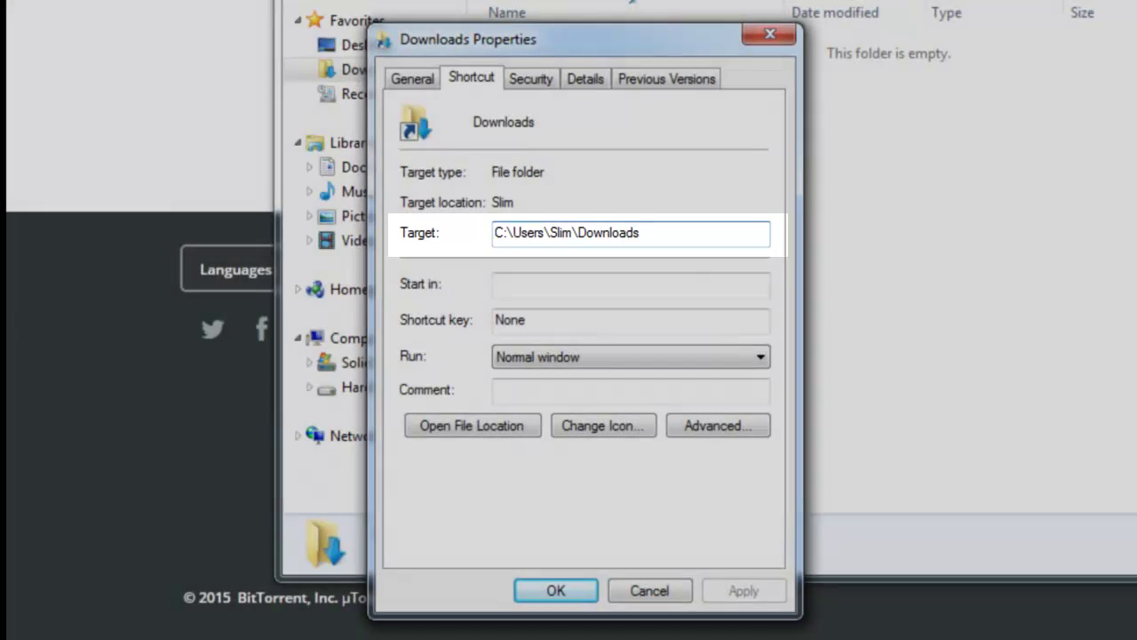
- Check the folder name on the storage drive in a Computer window and set the Downloads shortcut's target to D:\Browser Downloads
key(super)
click(355, 419)
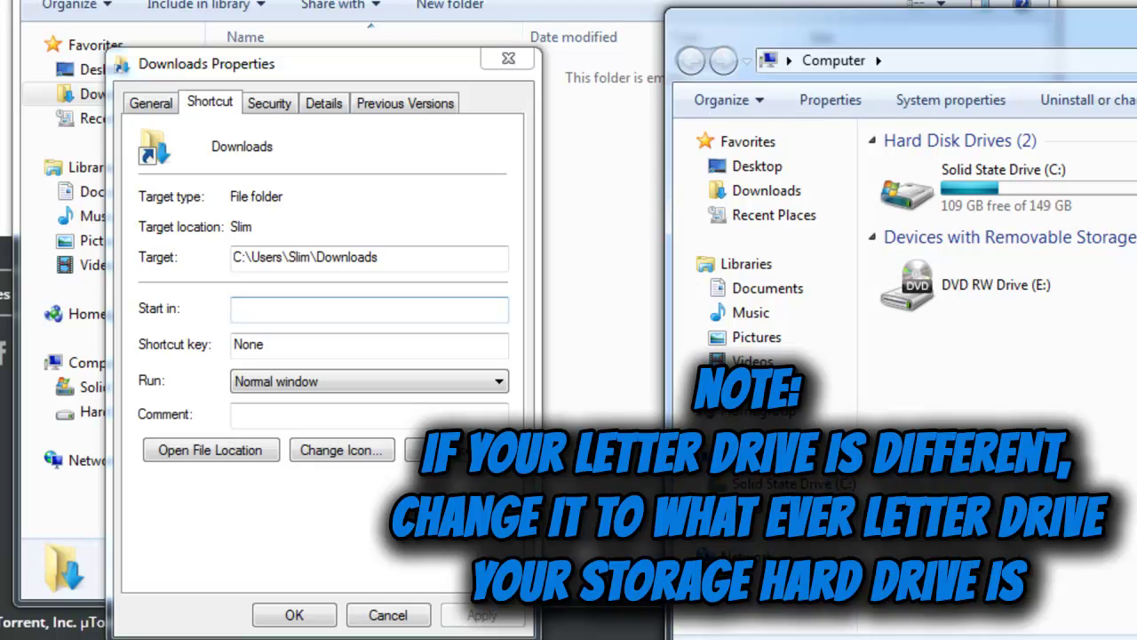
drag(243, 257, 234, 257)
text(D)
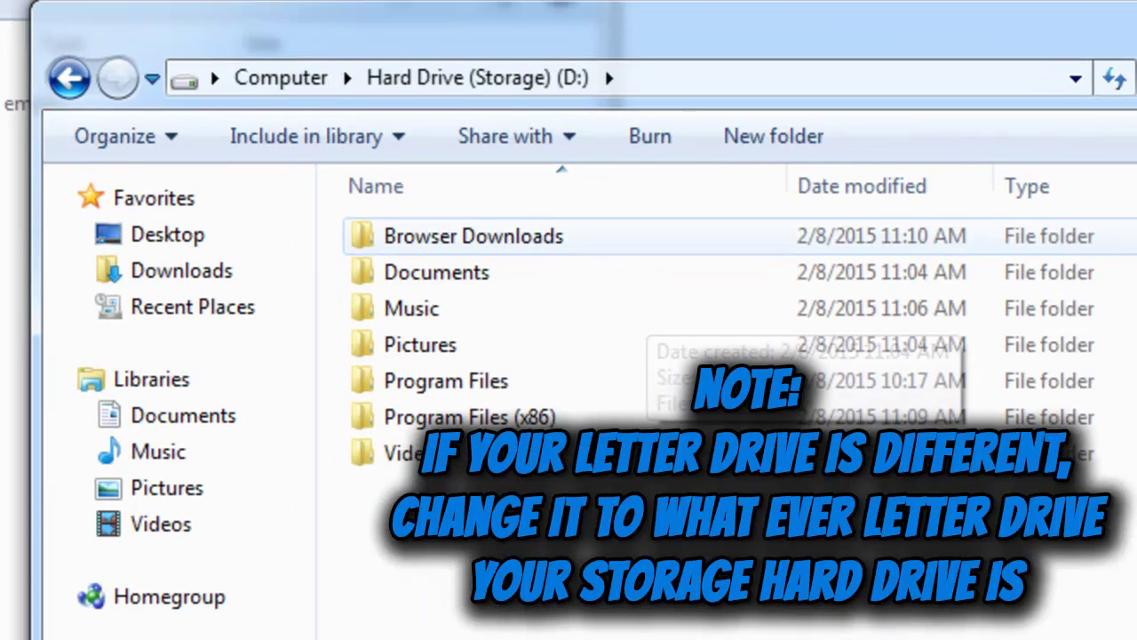
click(473, 236)
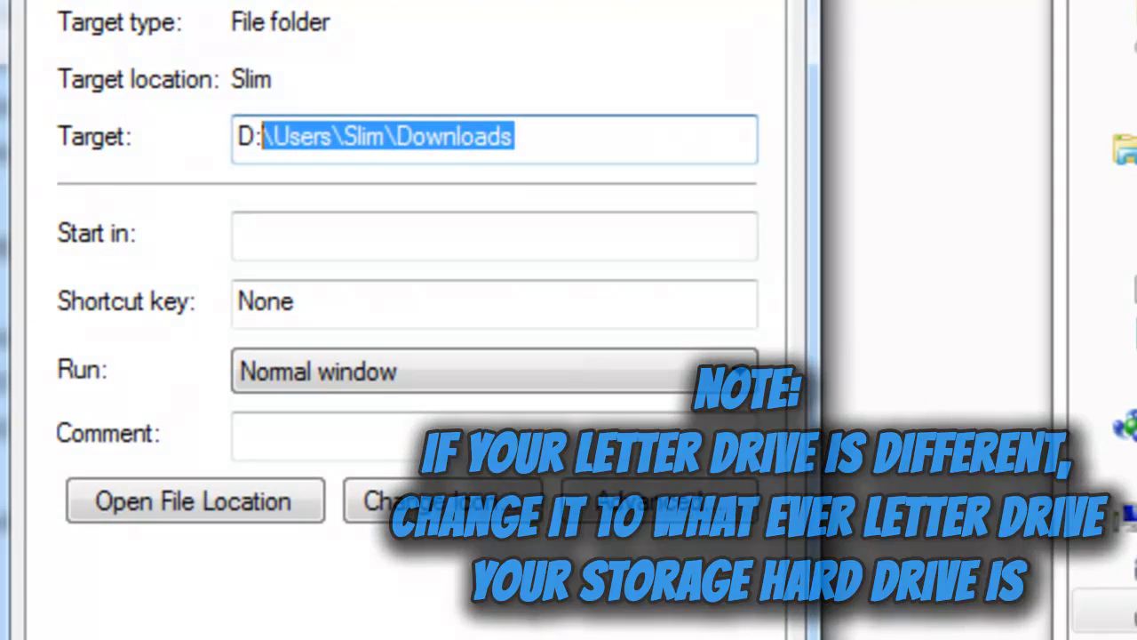
text(\)
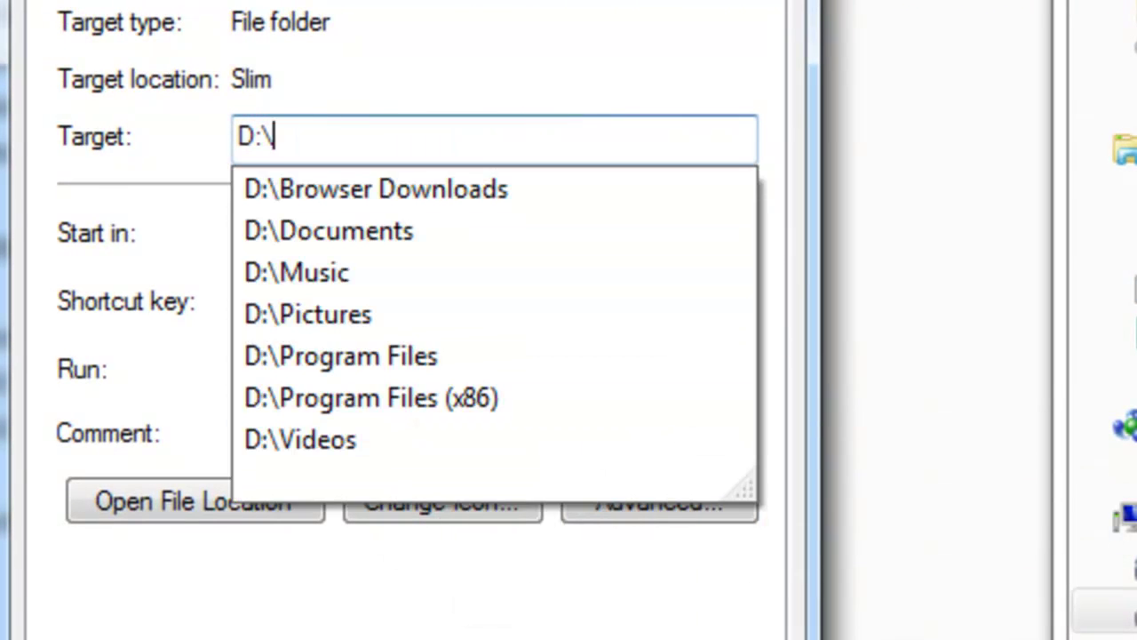
key(Down)
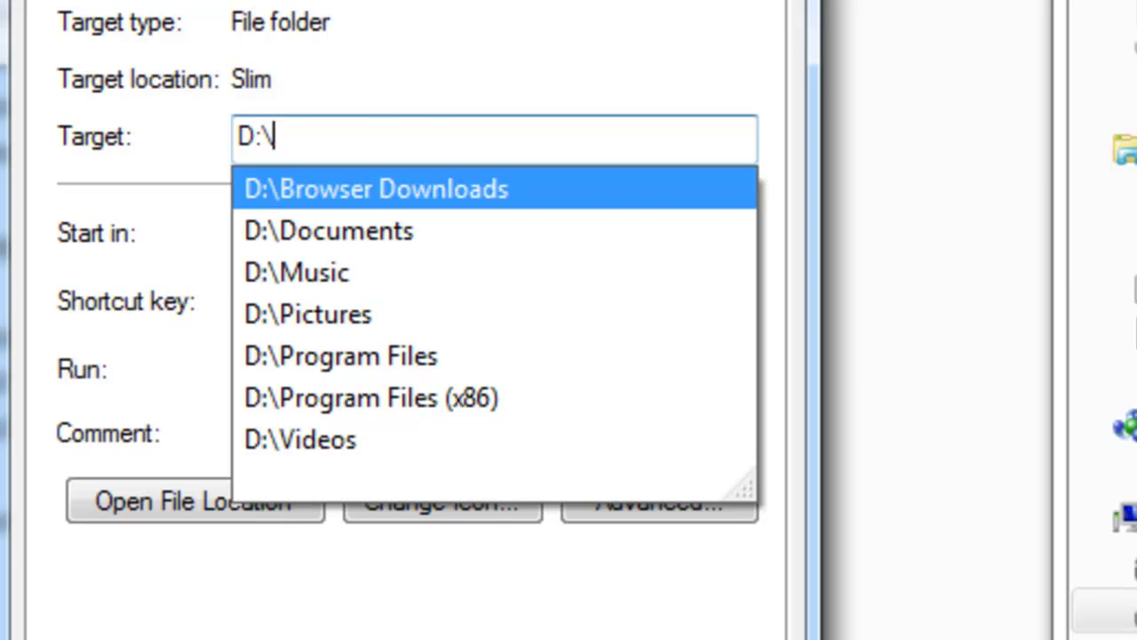
key(Return)
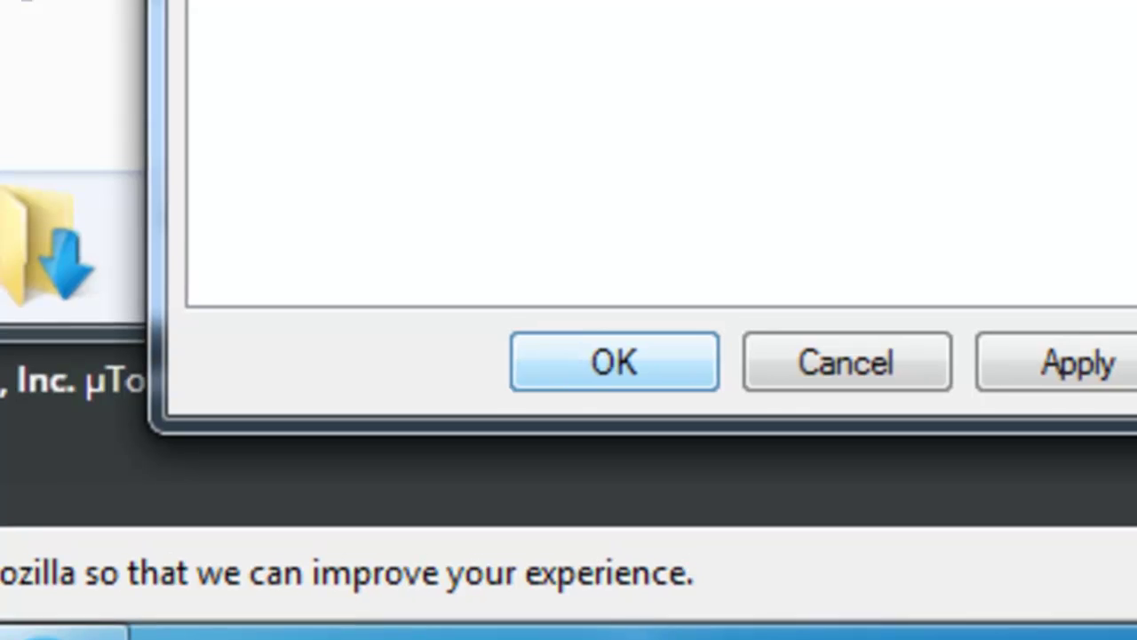
key(Return)
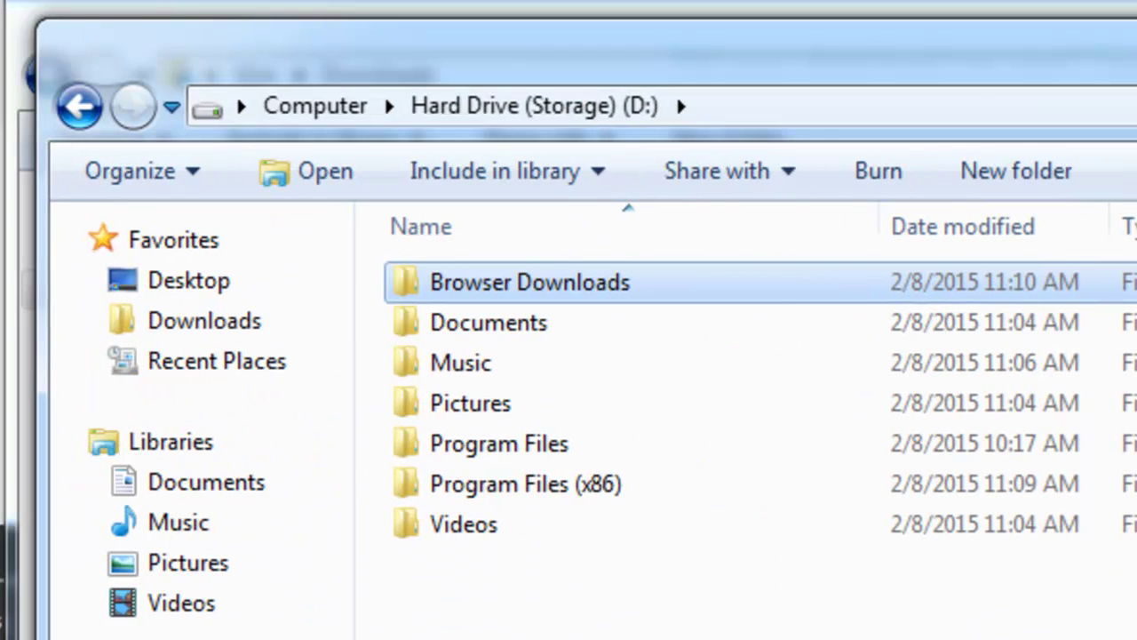
key(Return)
key(Down)
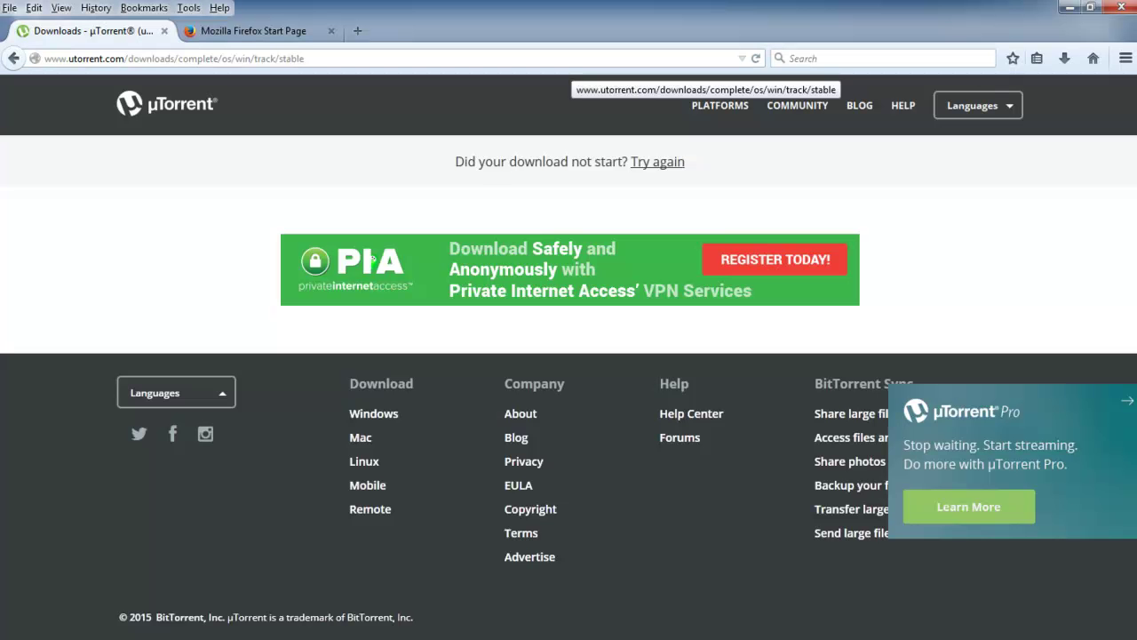
click(571, 59)
text(bittorrent)
key(ctrl+Return)
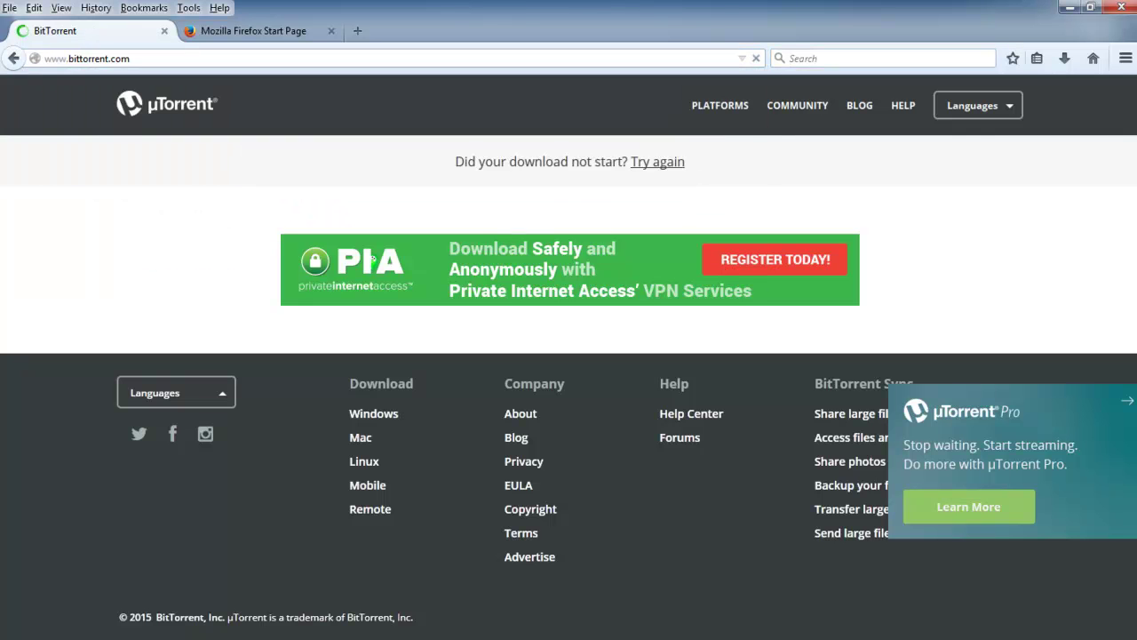
- Open the Downloads favorite from a new Computer window and check the BitTorrent and uTorrent files in the folder
click(215, 580)
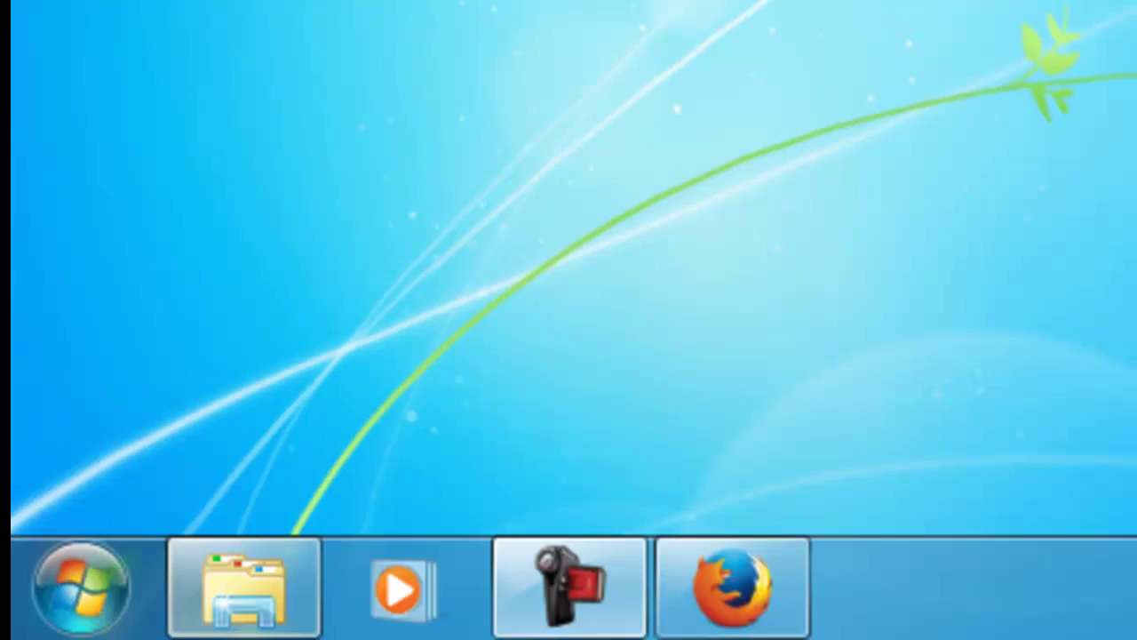
click(75, 625)
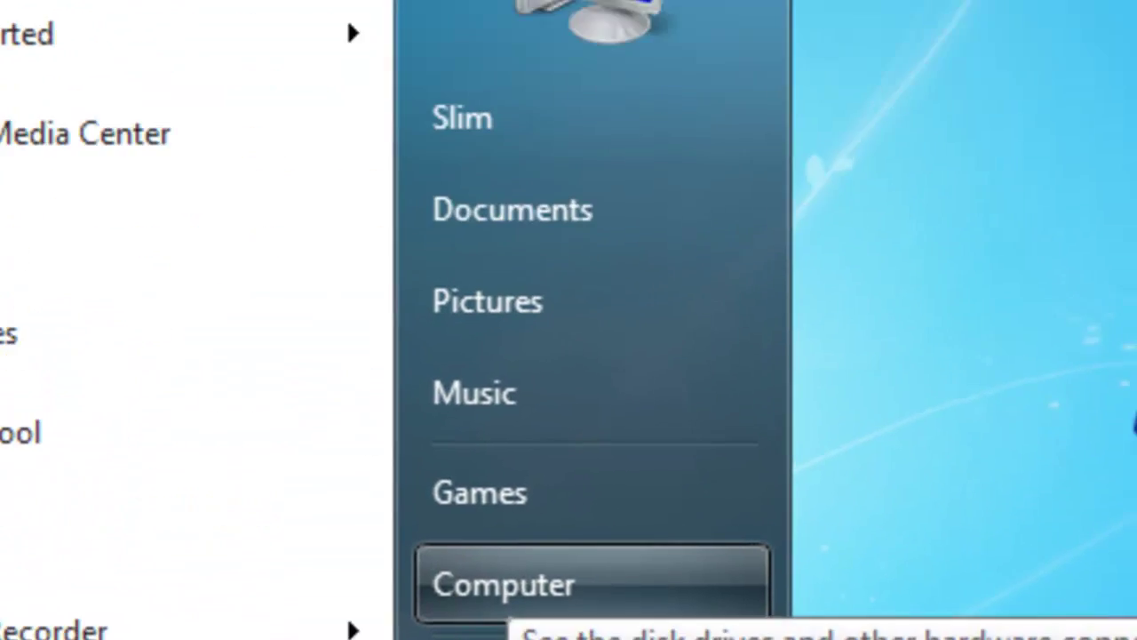
click(551, 342)
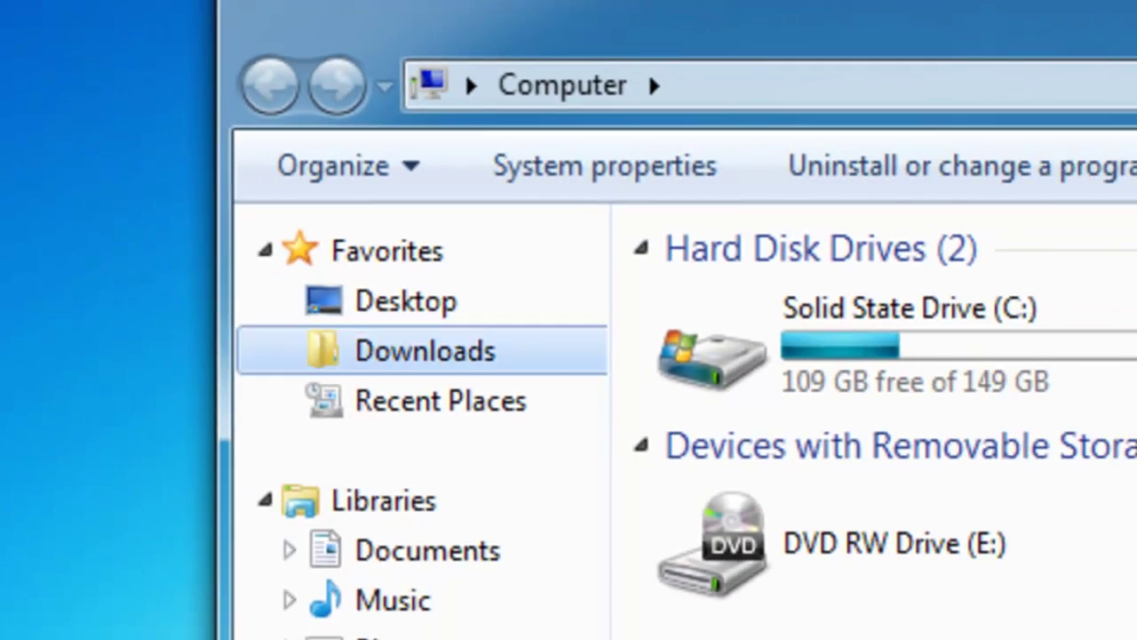
click(540, 367)
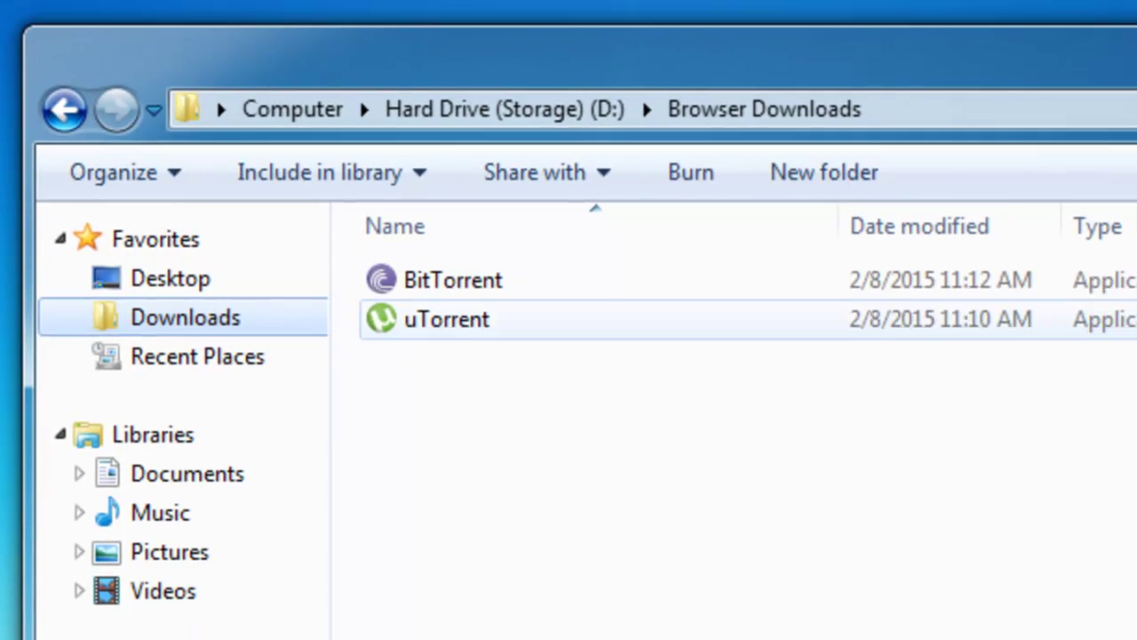
click(915, 315)
click(441, 318)
click(449, 279)
click(441, 318)
click(449, 279)
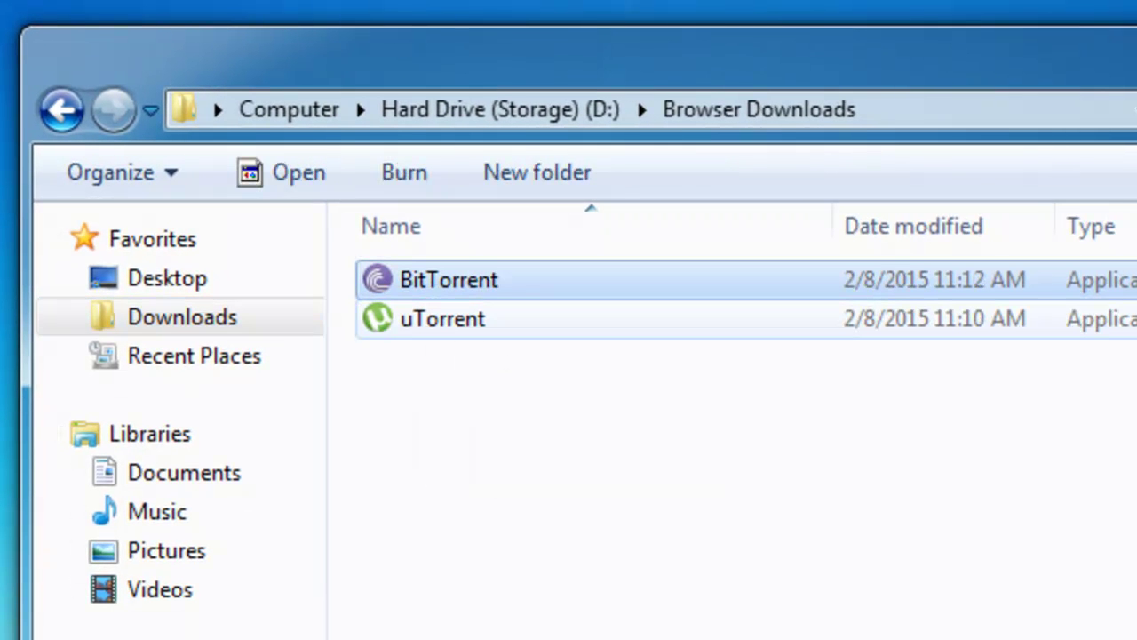